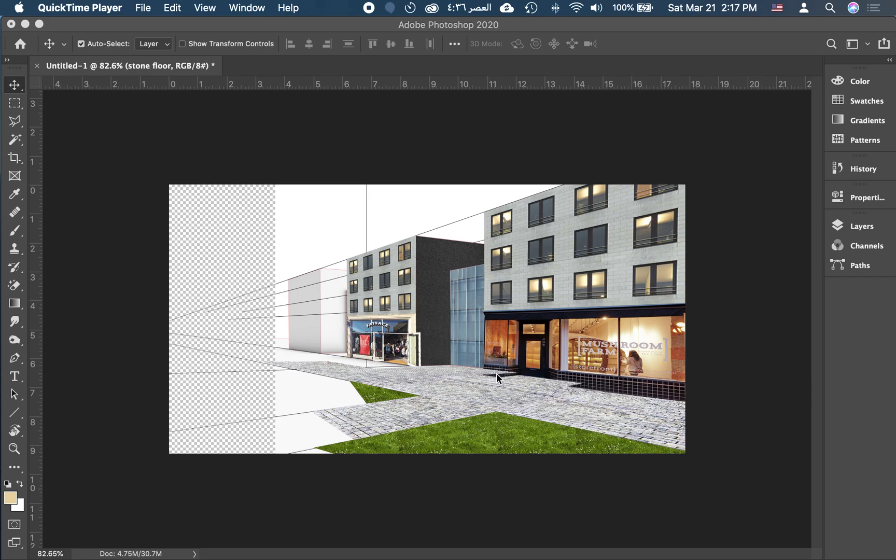
Step: Add another copy of the stone floor texture over the small grass patch in the plaza
click(406, 371)
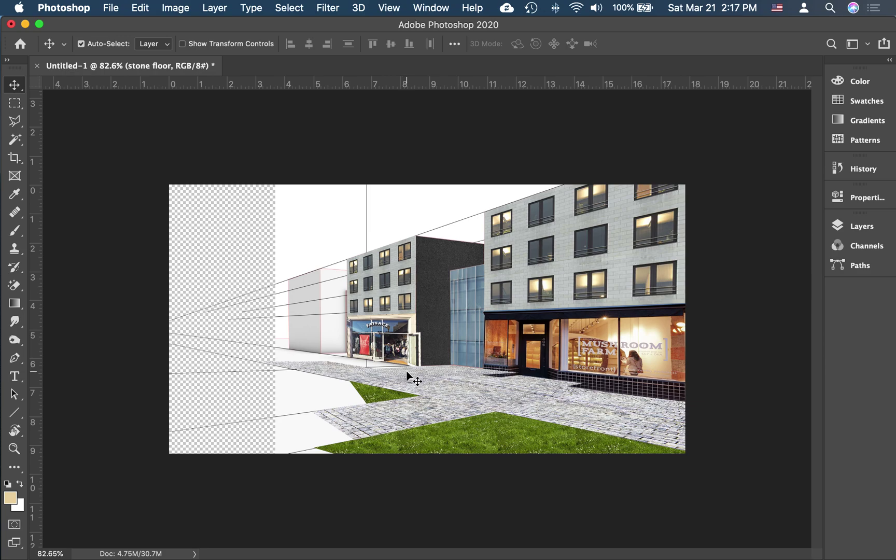
key(super+v)
drag(415, 328, 386, 411)
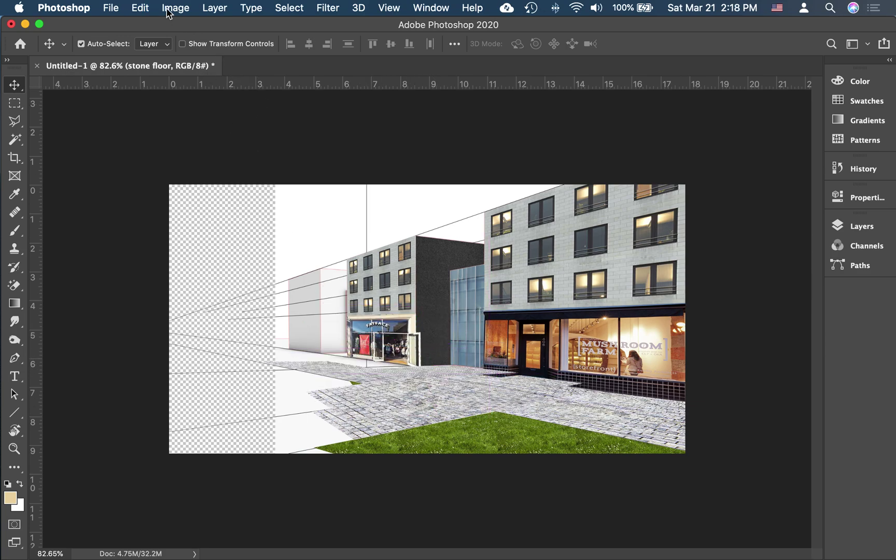
Step: Distort the new stone floor copy to follow the perspective of the pavement in front of the FatFace shop
click(140, 7)
mouse_move(195, 334)
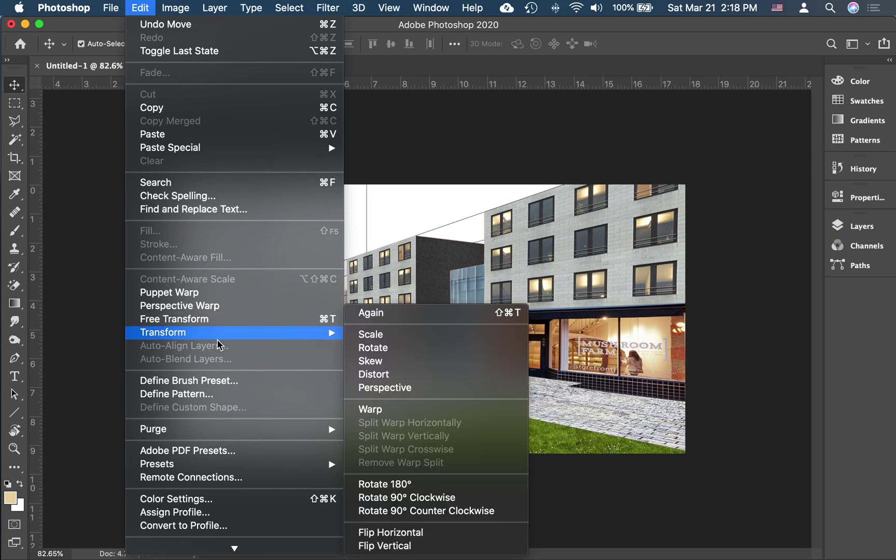
click(397, 380)
drag(415, 376, 364, 354)
drag(488, 393, 407, 365)
drag(306, 391, 300, 356)
drag(349, 419, 376, 370)
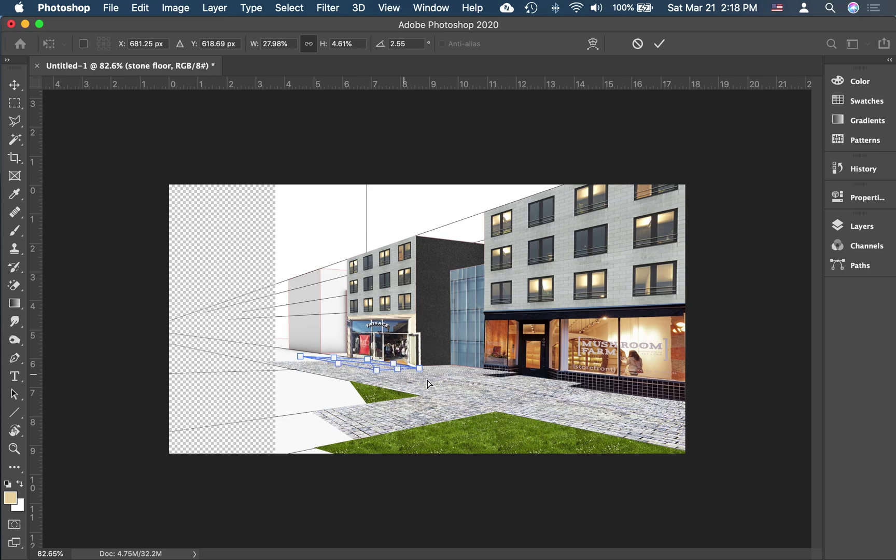
key(Return)
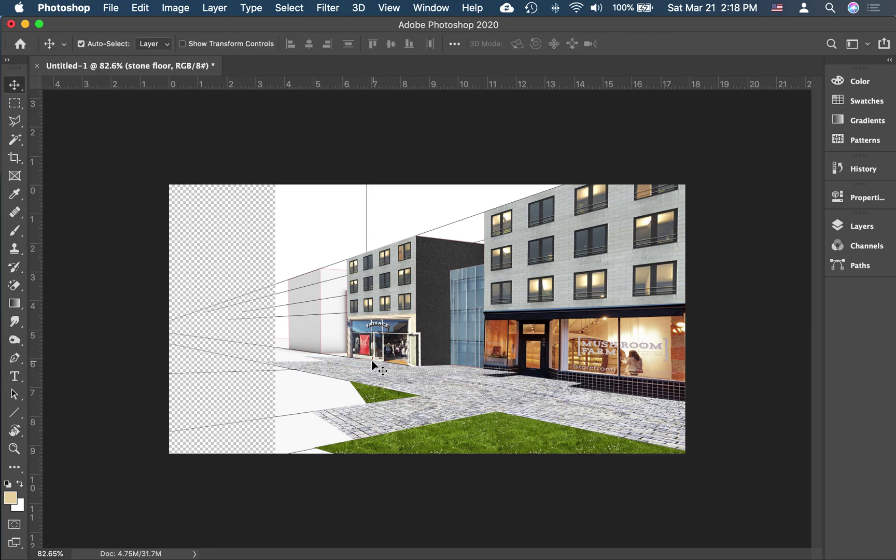
Step: Create a layer group named Stonefloor and place it above the Grass group
click(367, 208)
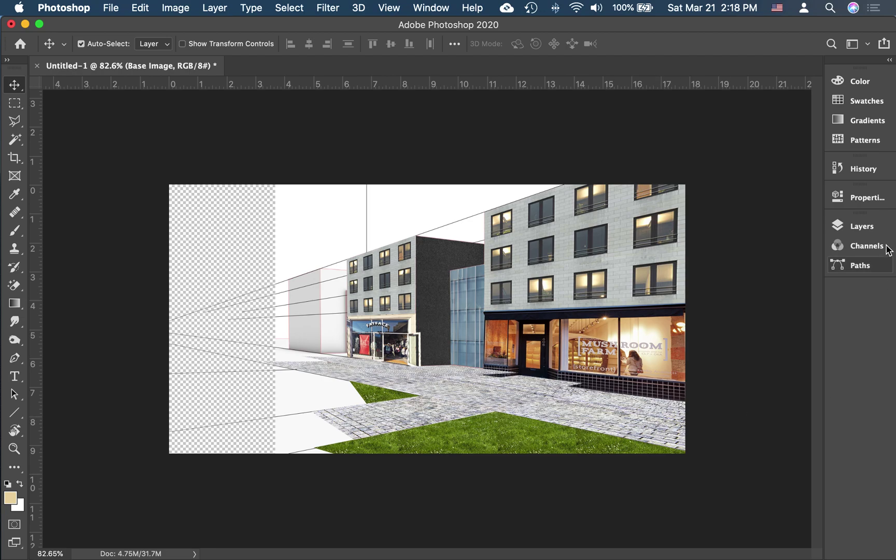
click(874, 229)
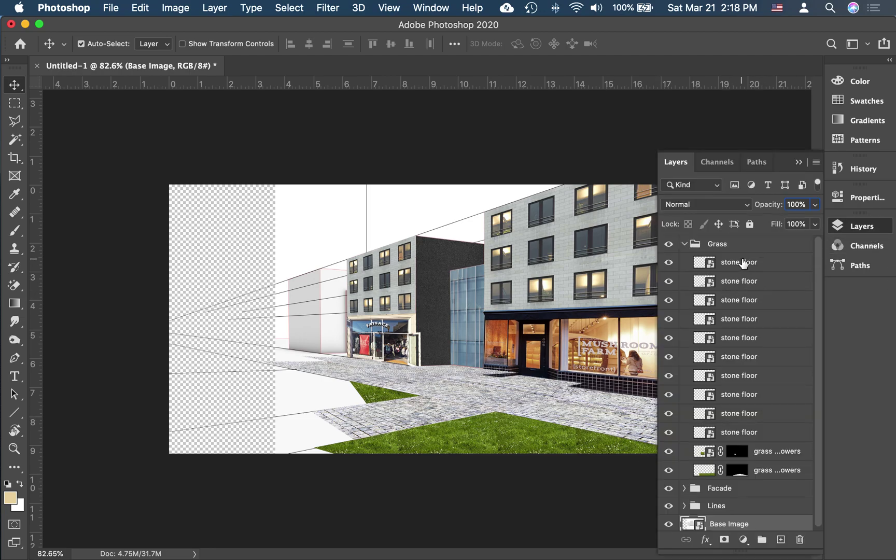
click(762, 540)
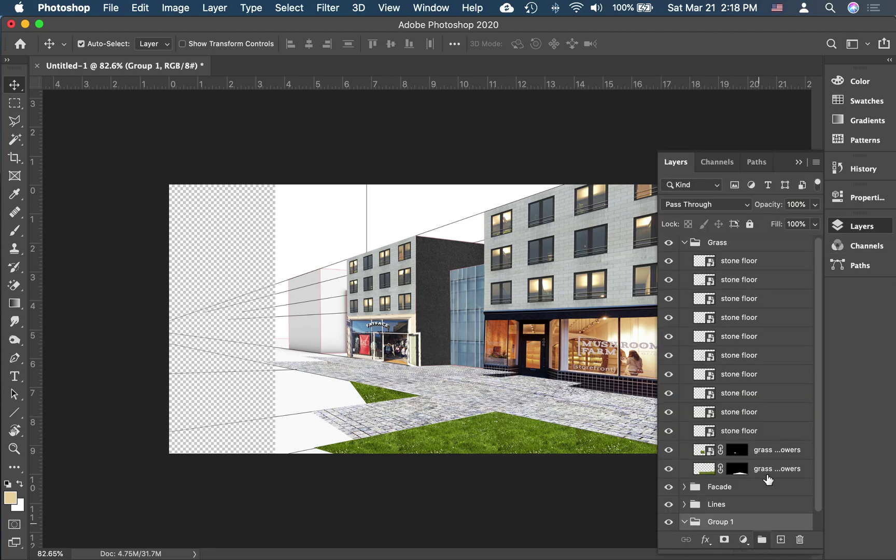
double_click(725, 526)
text(Stonefl)
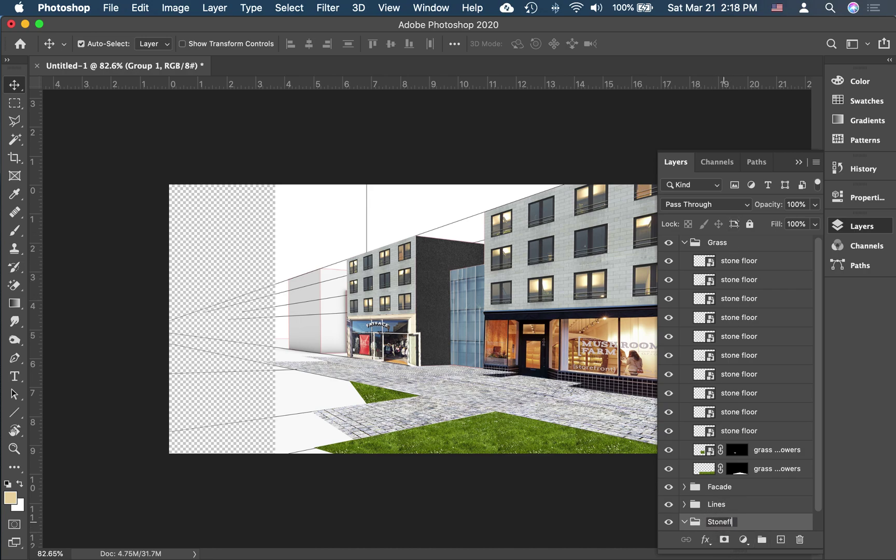
text(oor)
key(Return)
drag(742, 524, 722, 236)
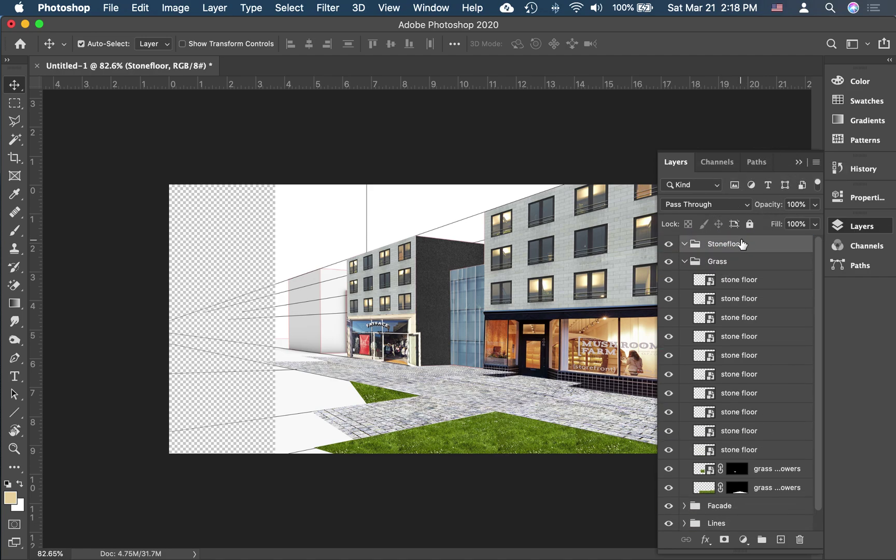
Step: Move all the stone floor layers from the Grass group into the Stonefloor group and merge them into one layer
click(745, 285)
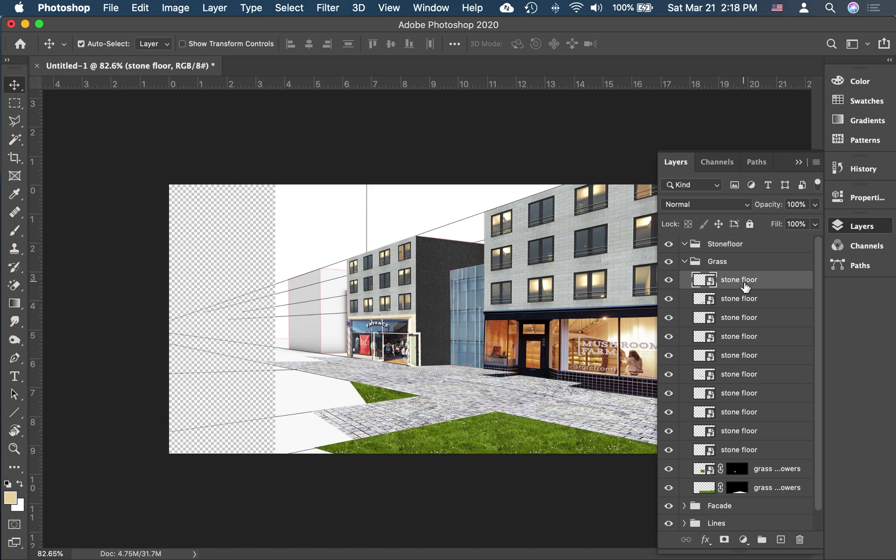
shift+click(743, 453)
drag(742, 455, 730, 245)
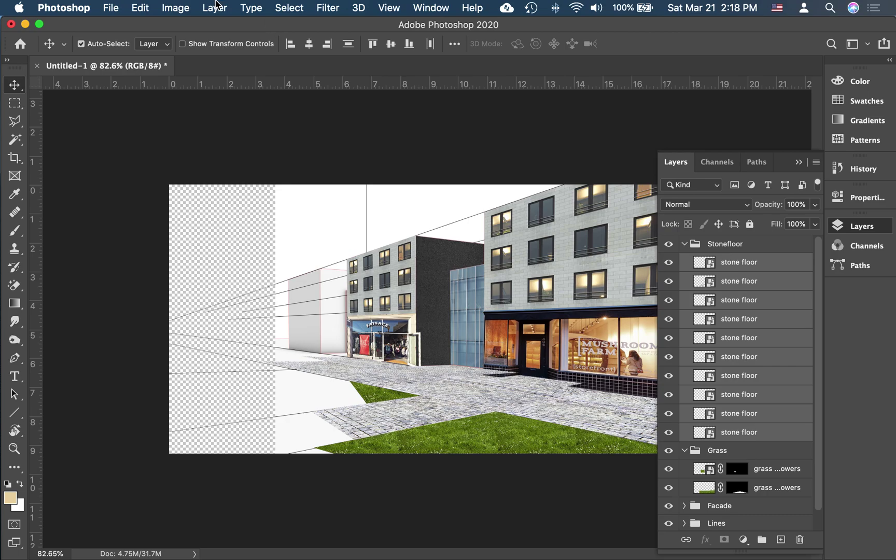
click(187, 5)
mouse_move(225, 7)
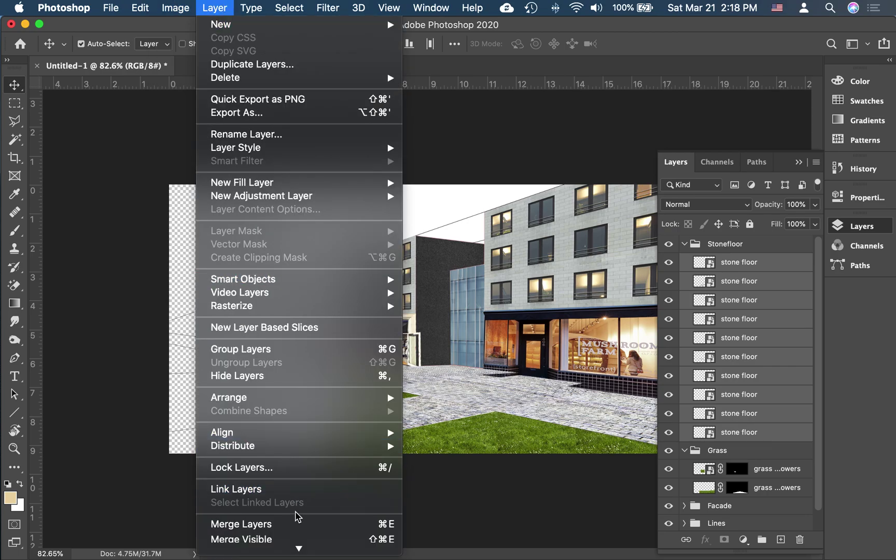
click(295, 525)
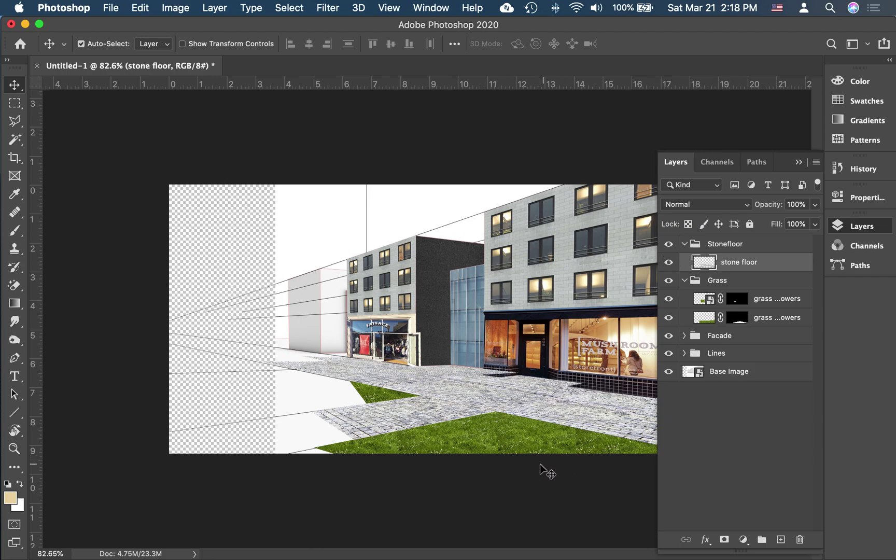
Step: Hide the merged stone floor layer and make Base Image the active layer
click(669, 265)
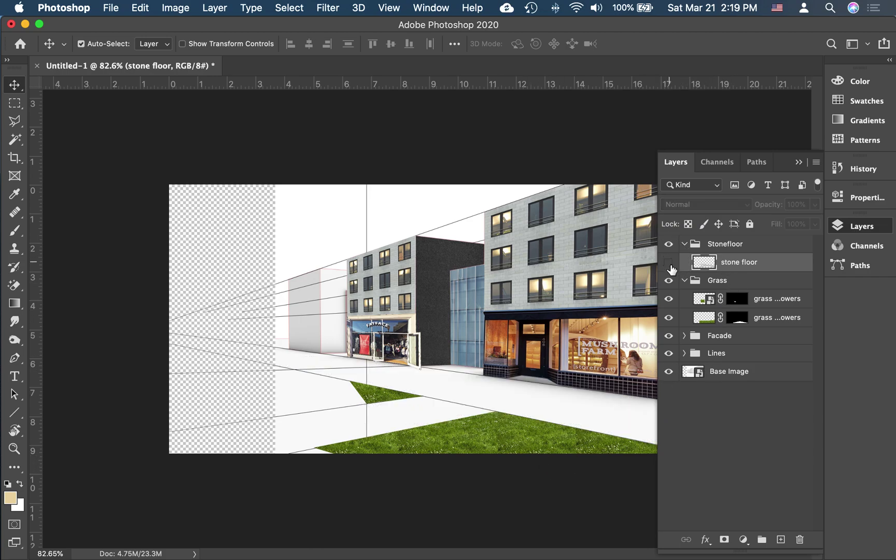
click(746, 377)
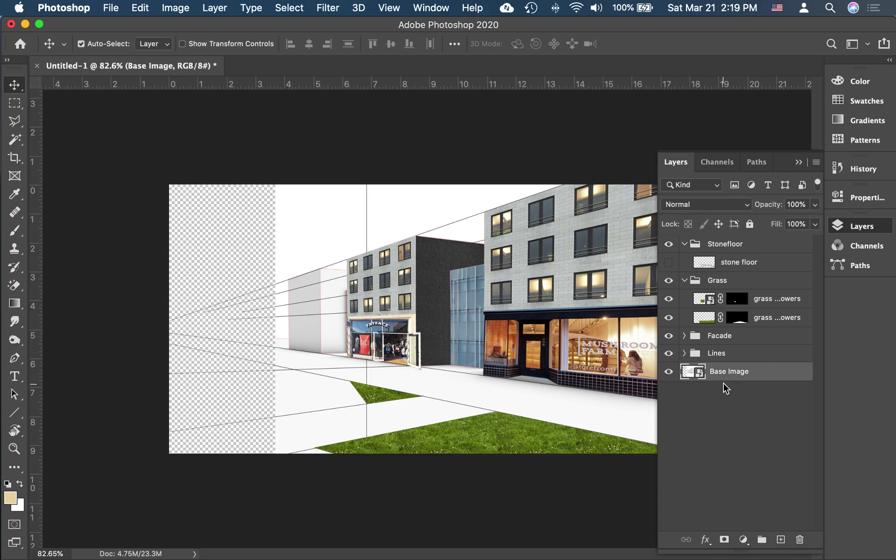
click(798, 162)
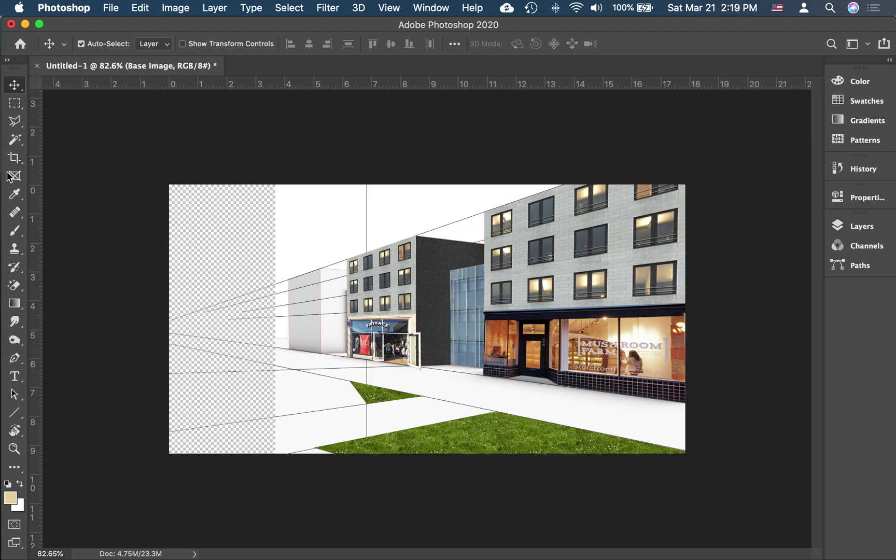
Step: Outline the paved area between the building fronts and both grass patches with a Polygonal Lasso selection
click(15, 121)
click(685, 403)
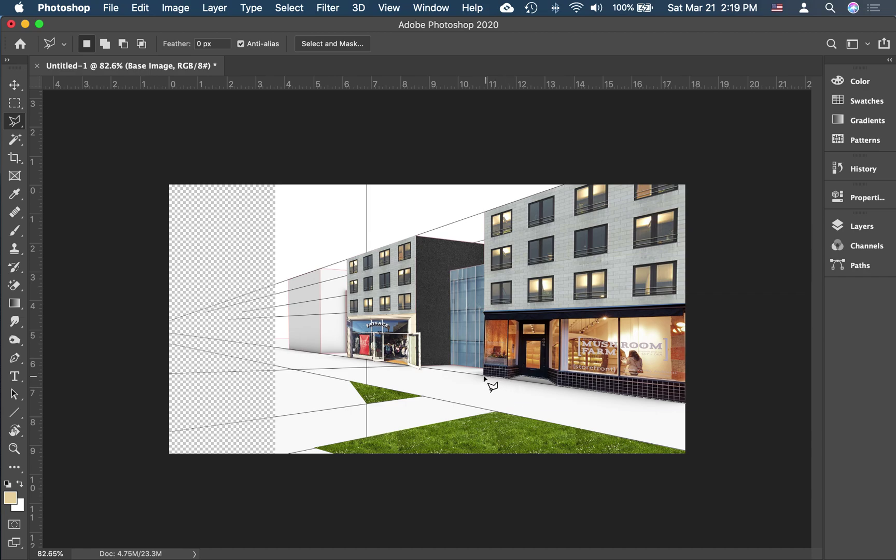
click(484, 376)
click(483, 368)
click(353, 360)
click(353, 382)
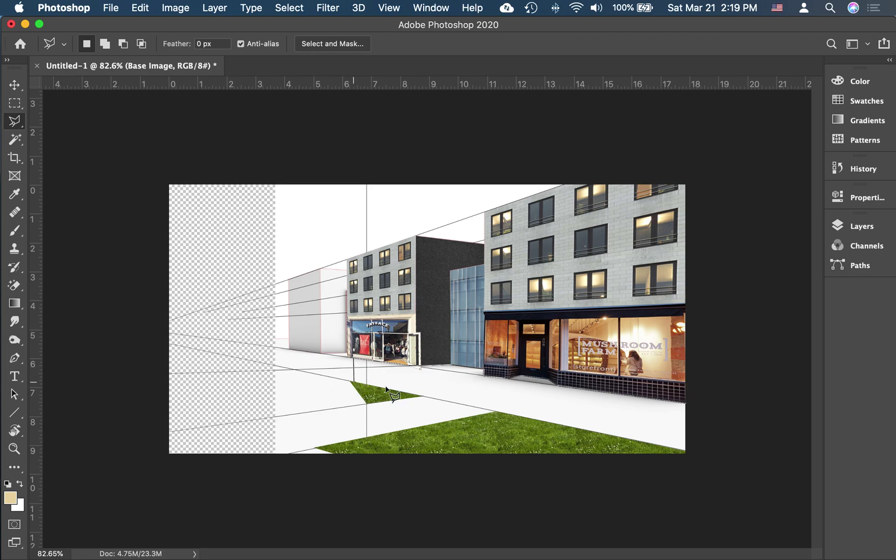
click(423, 397)
click(352, 406)
click(354, 440)
click(497, 412)
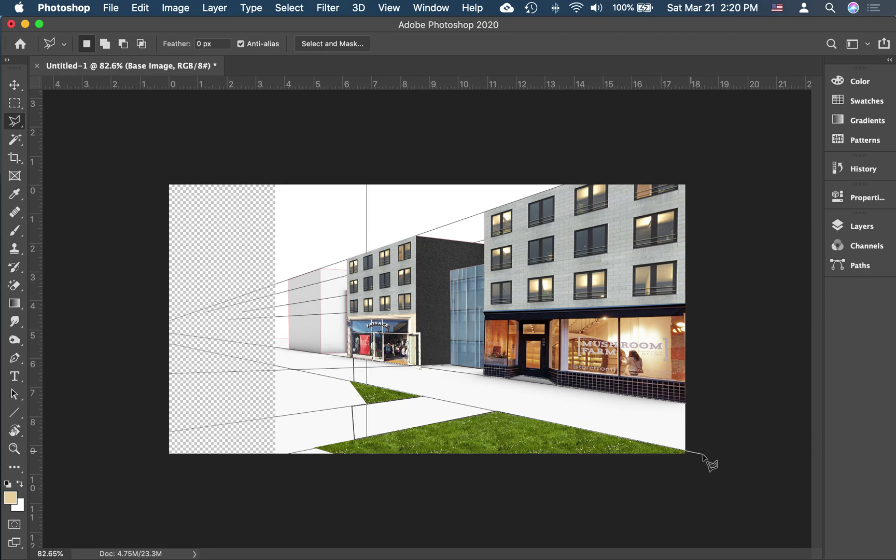
click(688, 451)
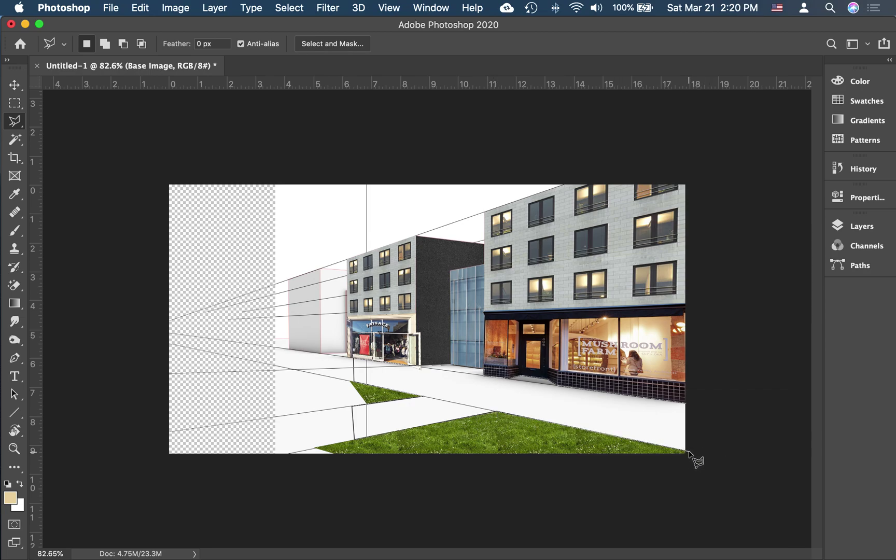
click(687, 404)
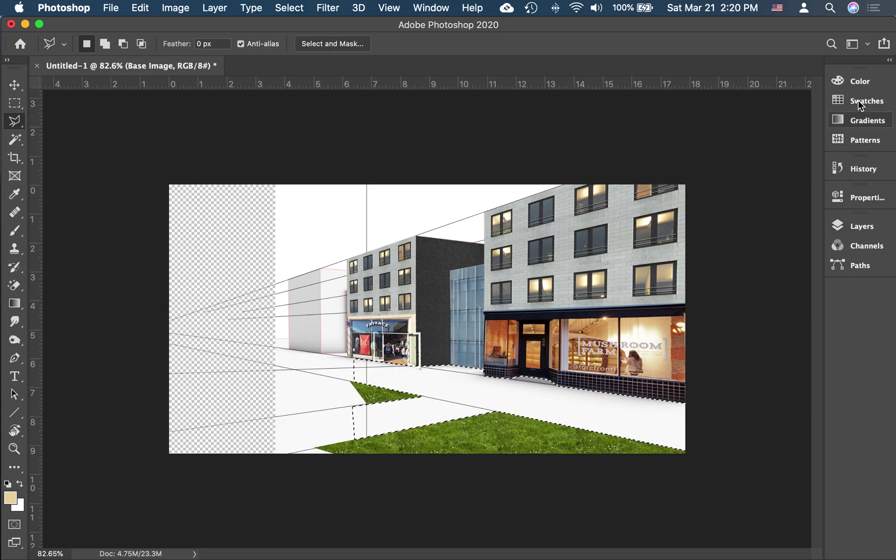
Step: Mask the stone floor layer with the paving selection and make the layer visible again
click(877, 233)
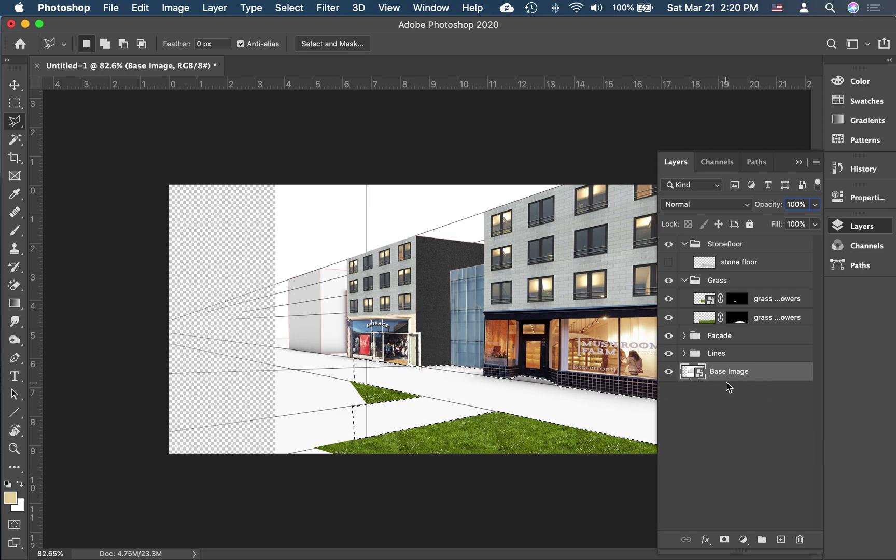
click(706, 261)
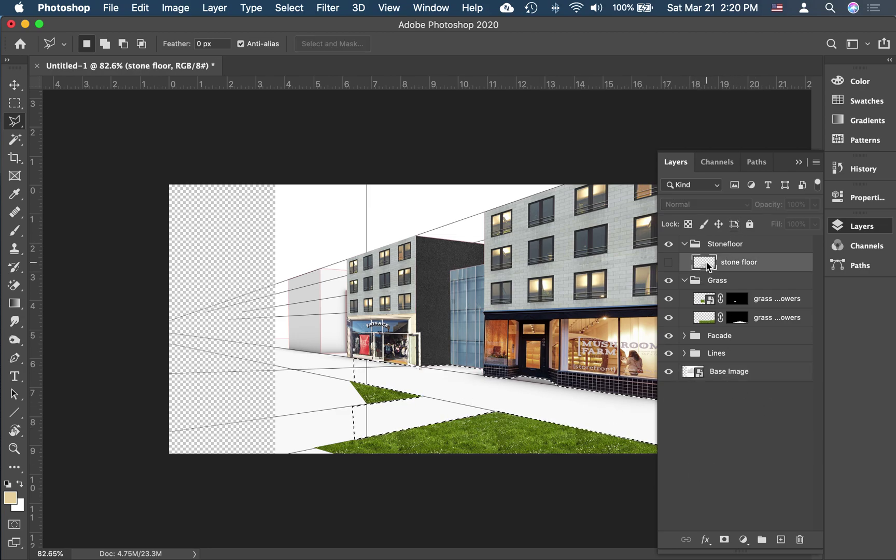
click(724, 540)
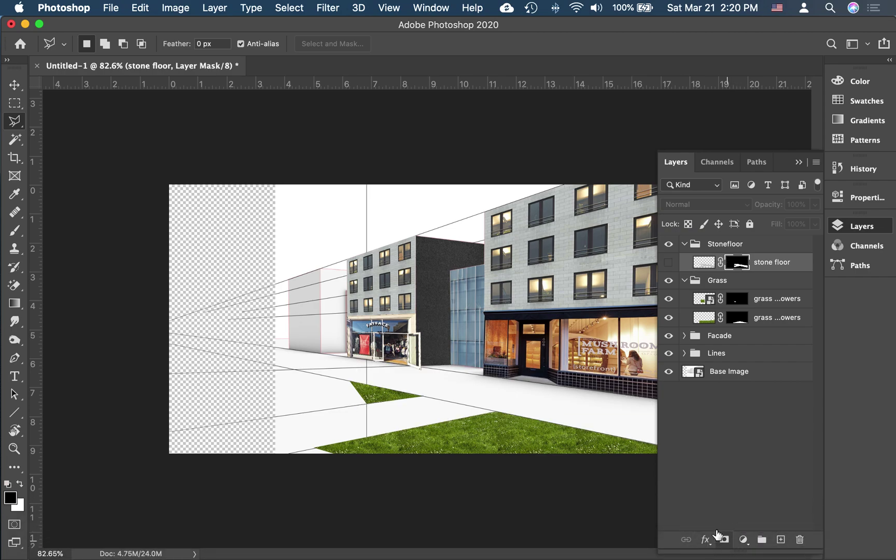
click(668, 262)
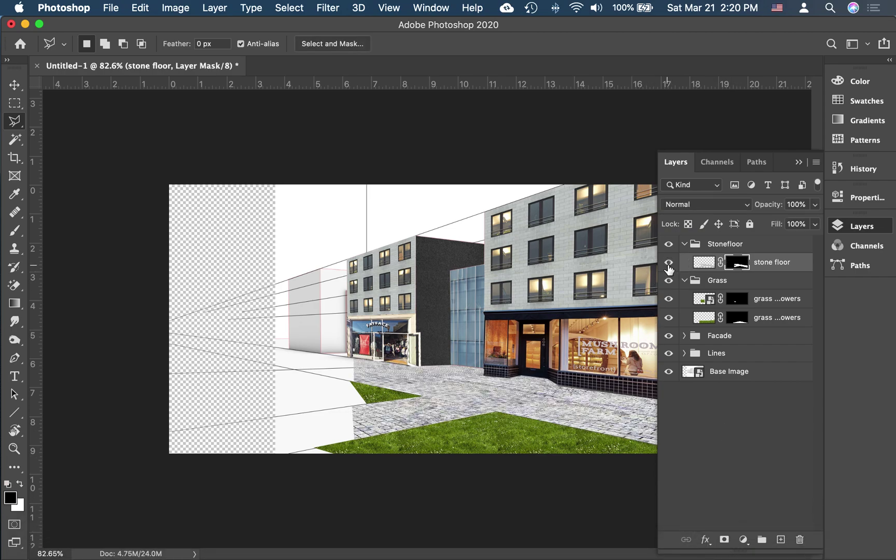
click(799, 161)
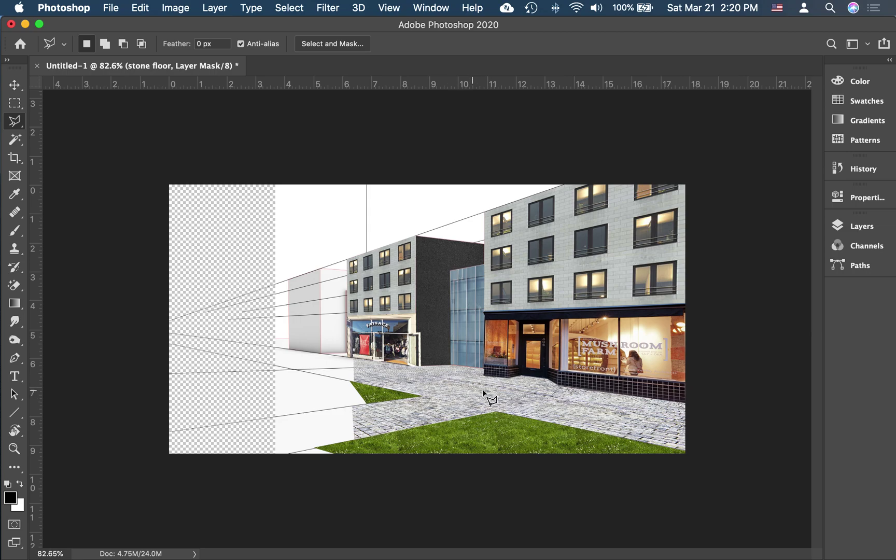
Step: Activate the Clone Stamp tool and target the stone floor layer's image instead of its mask
click(15, 249)
scroll(464, 415, up, 1)
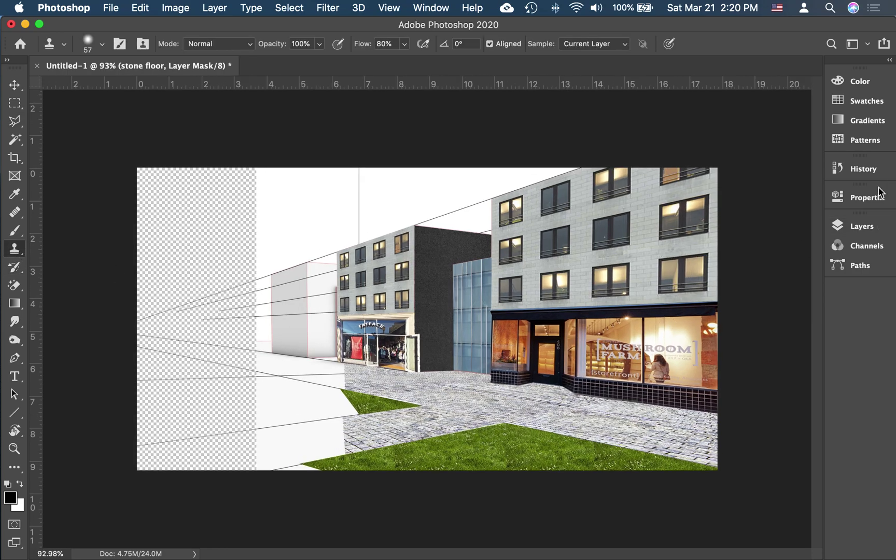
click(850, 226)
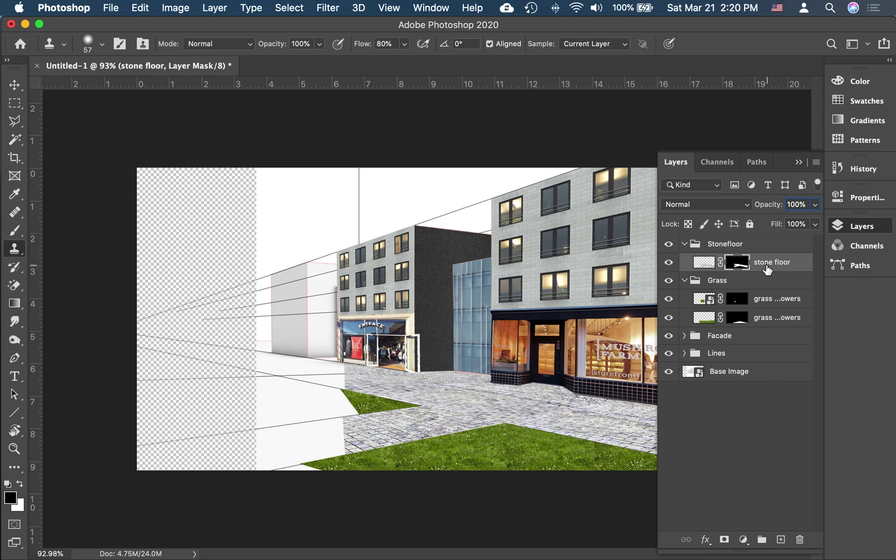
click(701, 265)
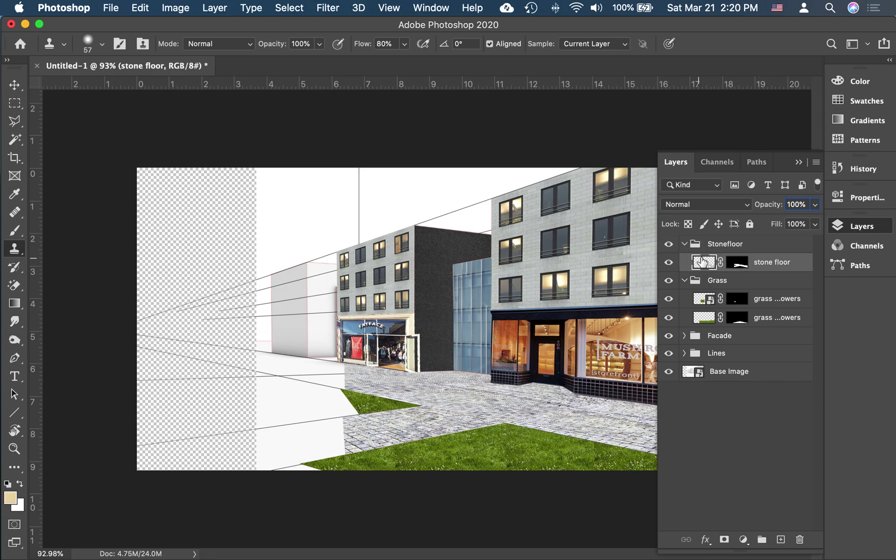
click(799, 164)
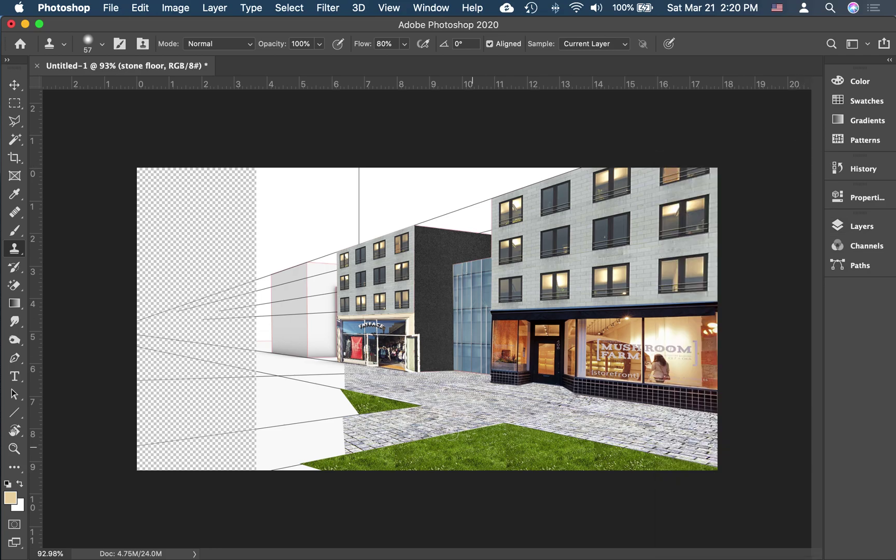
Step: Try the Clone Stamp on the stone paving in front of the glass facade and undo it
scroll(404, 427, up, 3)
scroll(431, 394, down, 2)
scroll(431, 394, right, 1)
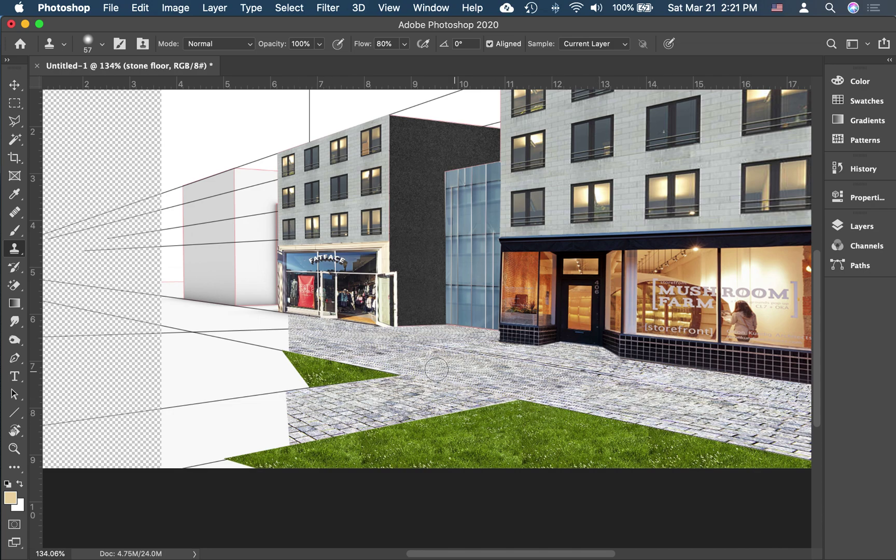
click(455, 355)
key(super+z)
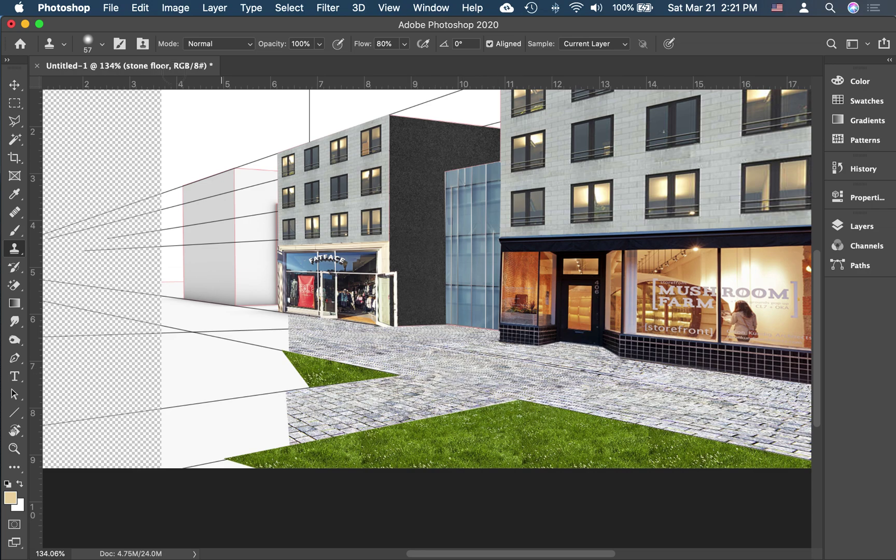
Step: Set the Clone Stamp brush to 84% hardness and a size of 102 px
click(89, 40)
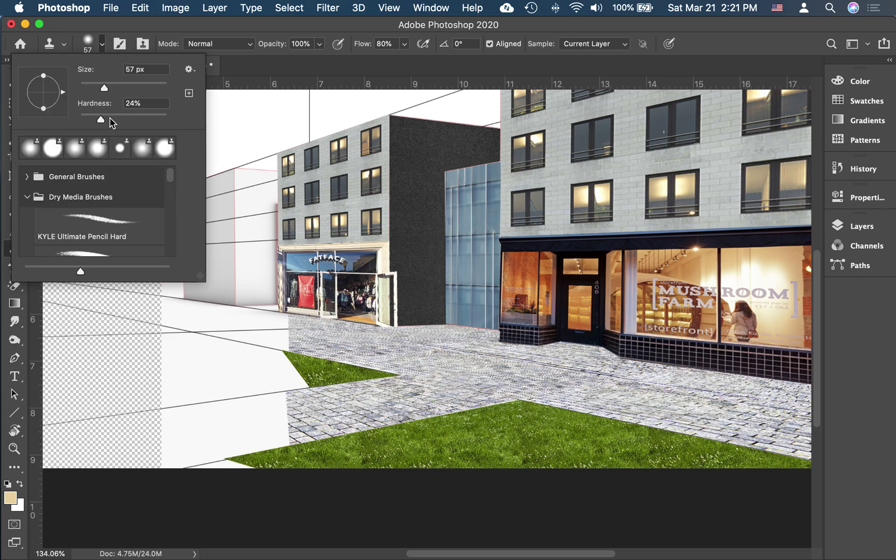
drag(102, 121, 154, 122)
drag(104, 88, 124, 88)
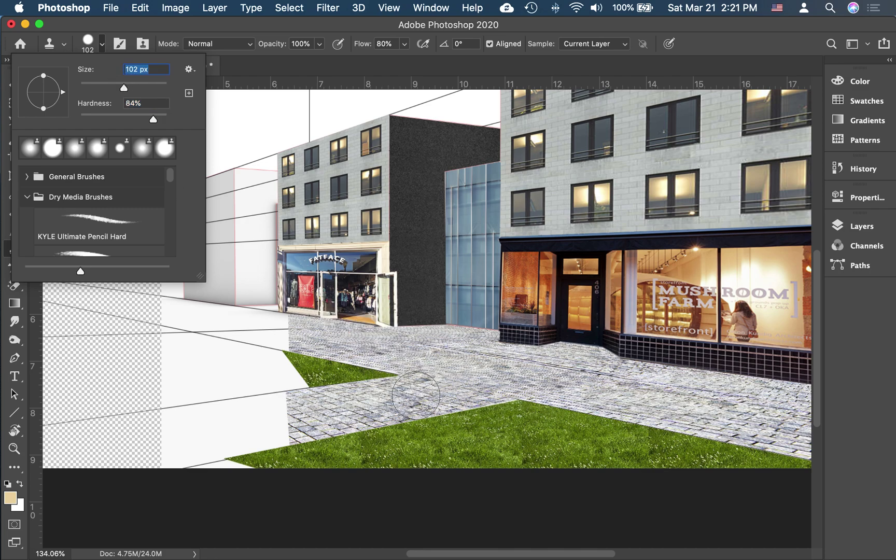
Step: Set the Clone Stamp brush size to 78 px and clone stones over the uneven paving between the two lawns
drag(120, 85, 113, 87)
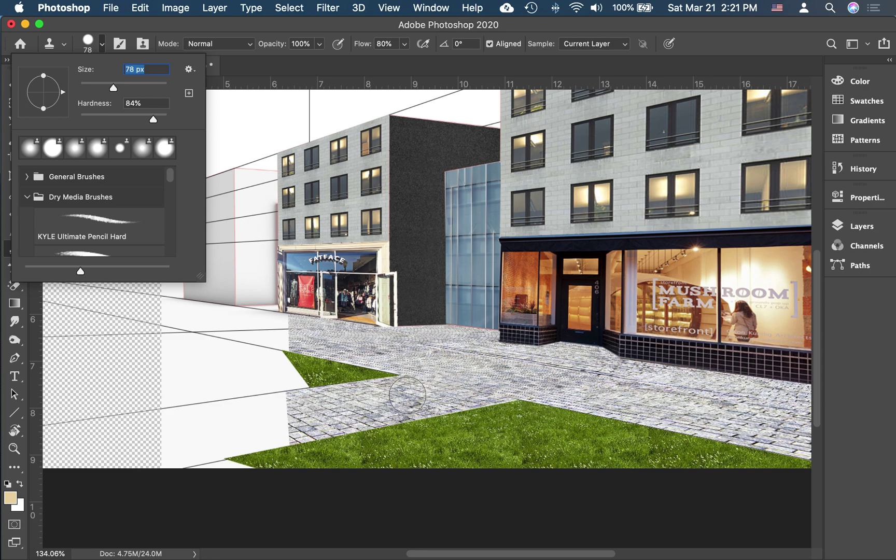
click(466, 387)
drag(443, 380, 417, 376)
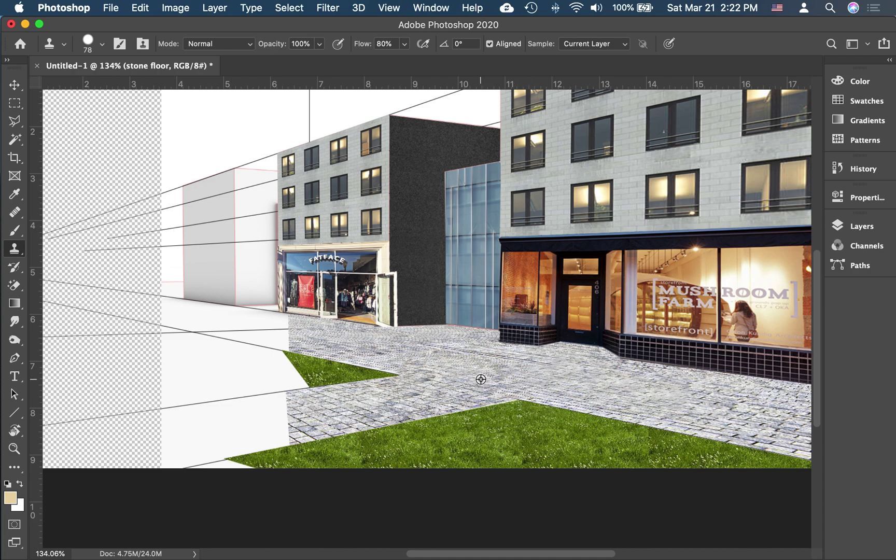
click(532, 369)
alt+click(484, 373)
drag(535, 367, 510, 365)
click(504, 362)
click(476, 358)
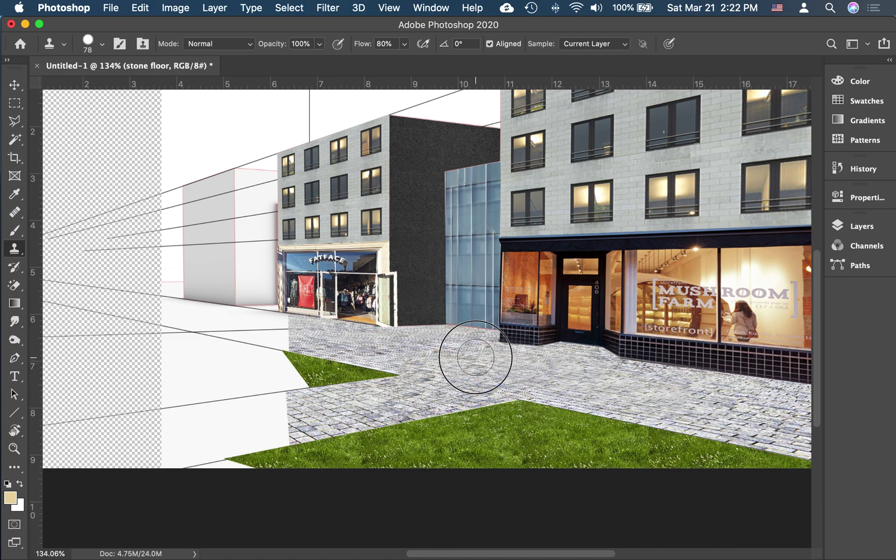
Step: Clone more stones over the paving in front of the glass facade and undo the last two strokes
click(431, 348)
click(400, 384)
click(484, 348)
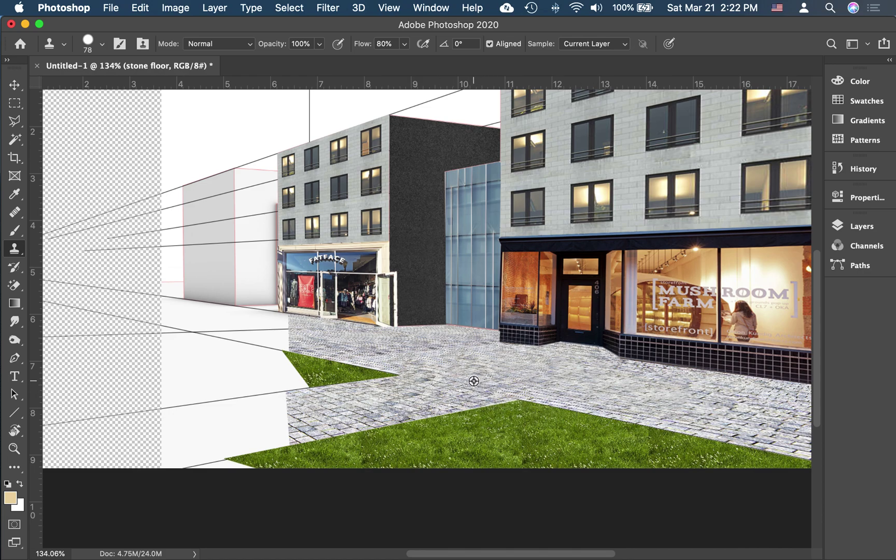
mouse_move(465, 373)
mouse_down()
mouse_move(470, 364)
mouse_move(498, 372)
mouse_move(462, 372)
mouse_move(474, 359)
mouse_move(440, 343)
mouse_move(415, 346)
mouse_up()
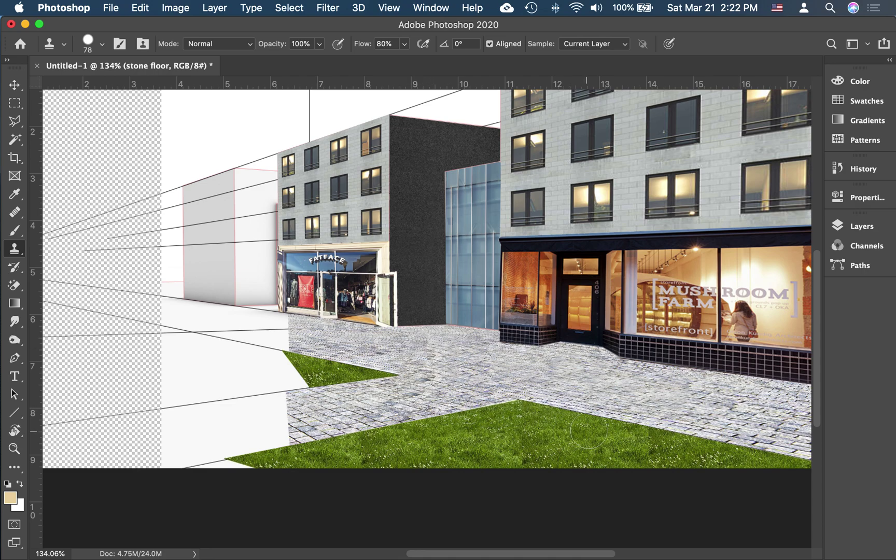
key(super+z)
key(super+z)
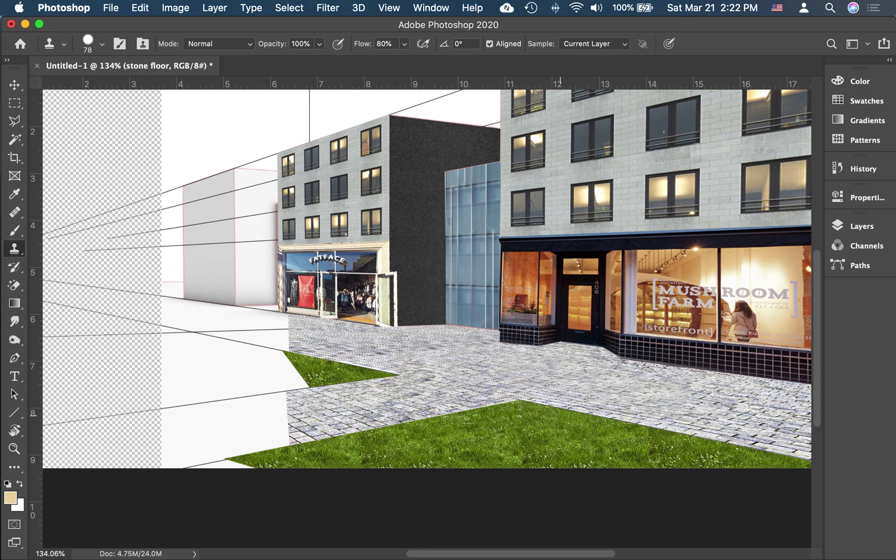
Step: Try cloning stones along the paving's unfinished edge between the two lawns and undo the strokes
drag(369, 402, 348, 388)
key(super+z)
drag(306, 425, 277, 351)
key(cmd+z)
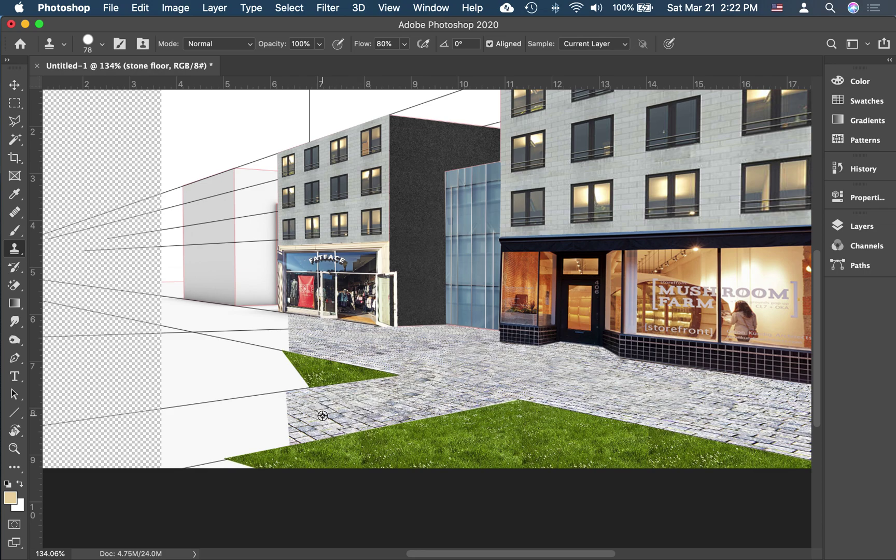
click(367, 407)
mouse_move(368, 408)
mouse_down()
mouse_move(360, 400)
mouse_move(341, 406)
mouse_move(301, 380)
mouse_move(360, 411)
mouse_move(337, 414)
mouse_move(285, 388)
mouse_up()
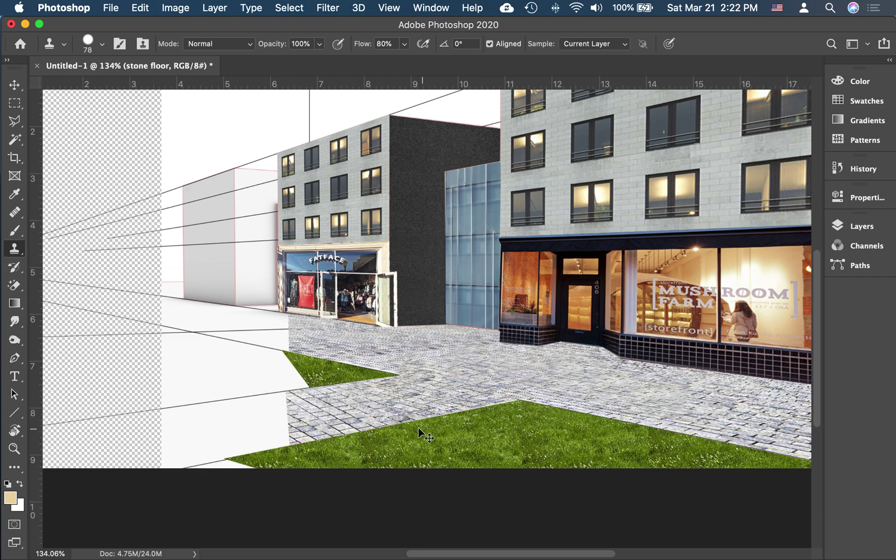
key(super+z)
key(super+z)
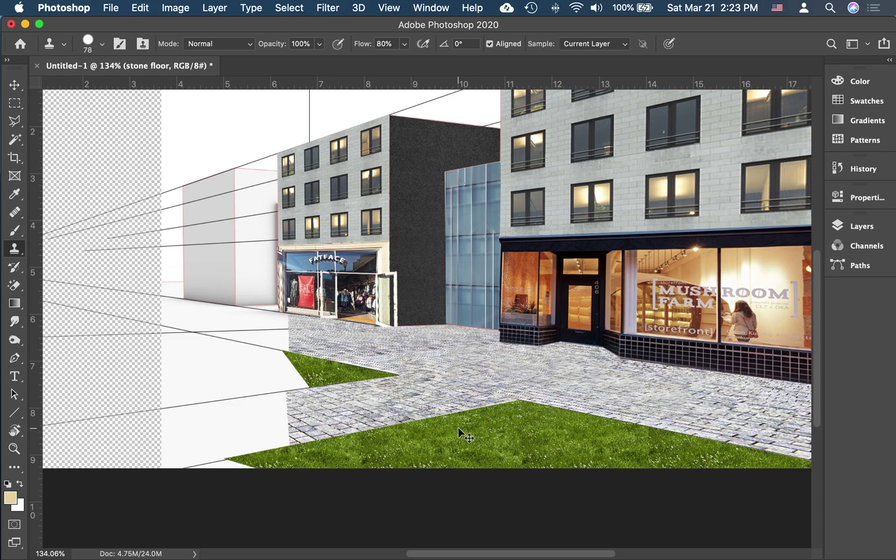
Step: Target the large lawn's grass layer, sample its grass and clone it near the lawn's far tip
scroll(639, 380, down, 6)
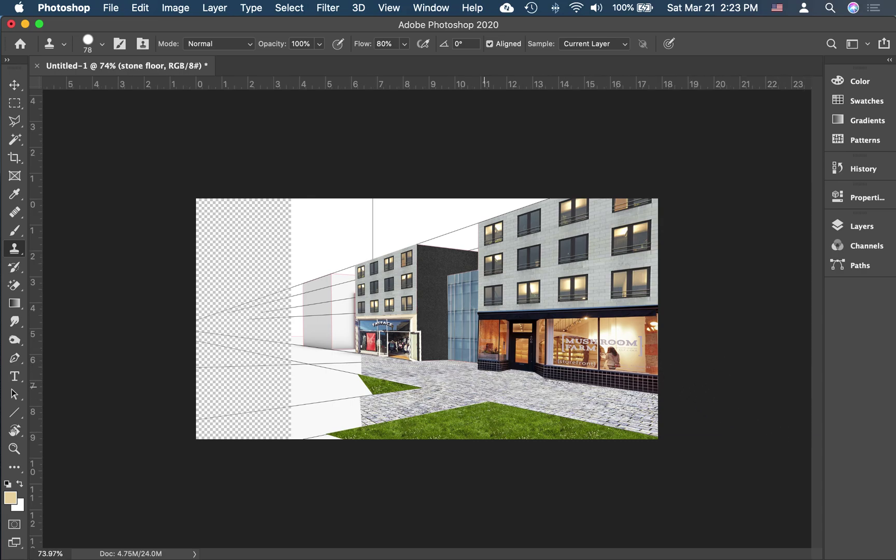
scroll(527, 400, up, 1)
scroll(528, 400, down, 2)
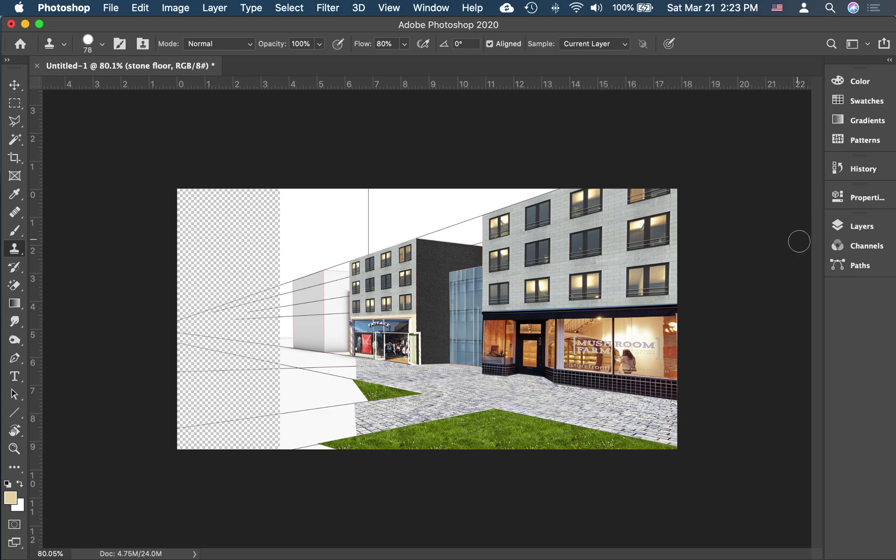
click(877, 227)
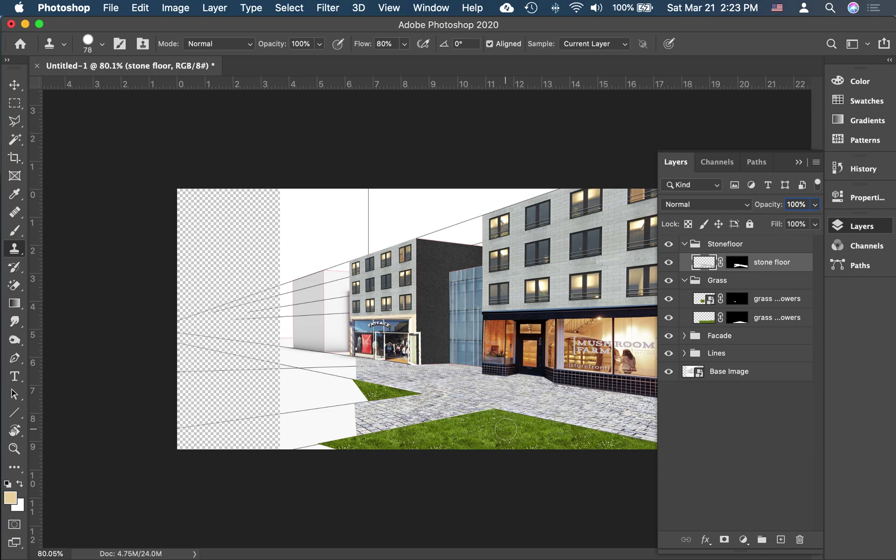
click(703, 319)
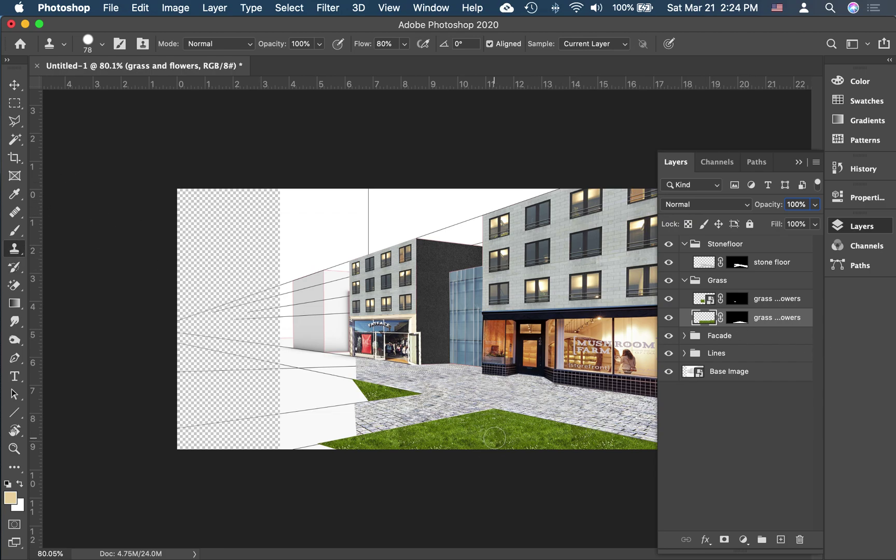
alt+click(458, 441)
scroll(496, 450, up, 4)
scroll(499, 453, right, 8)
scroll(500, 453, down, 3)
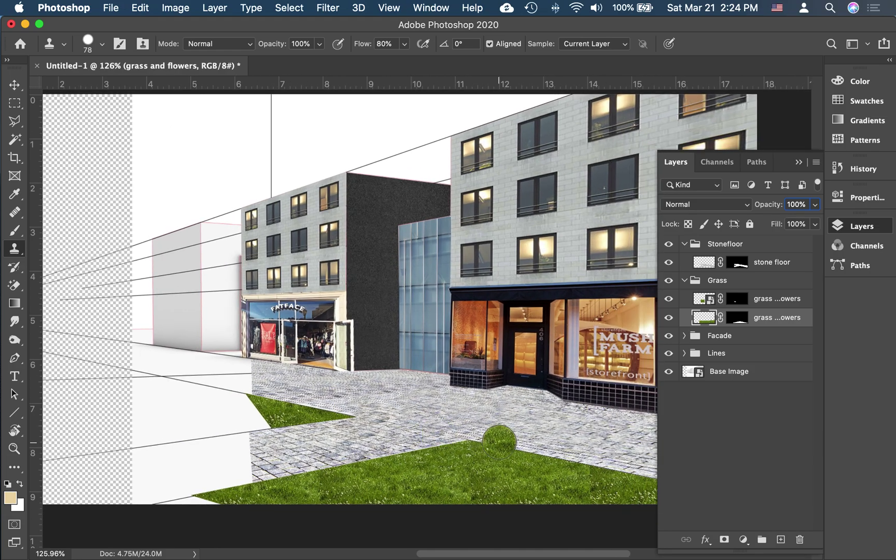
drag(446, 448, 449, 435)
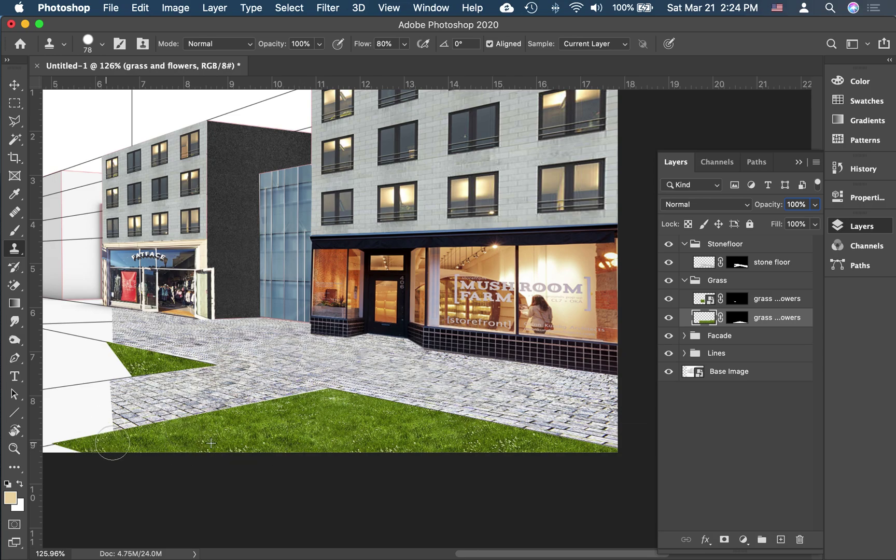
Step: Try stamping the sampled grass over the paving on the stone floor layer and undo it
scroll(476, 452, down, 2)
scroll(647, 492, up, 2)
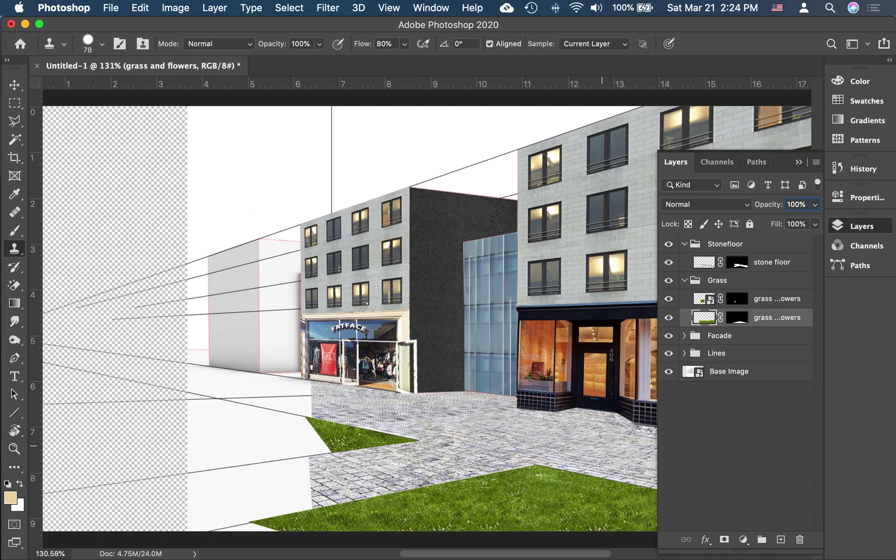
scroll(552, 437, right, 4)
scroll(552, 436, down, 3)
scroll(552, 437, down, 4)
scroll(552, 437, right, 3)
scroll(392, 416, up, 1)
scroll(392, 416, right, 1)
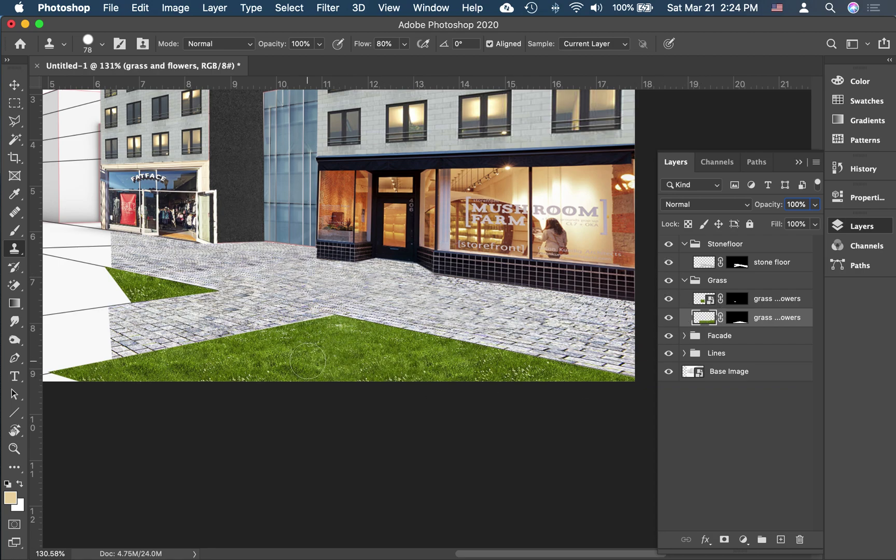
click(707, 268)
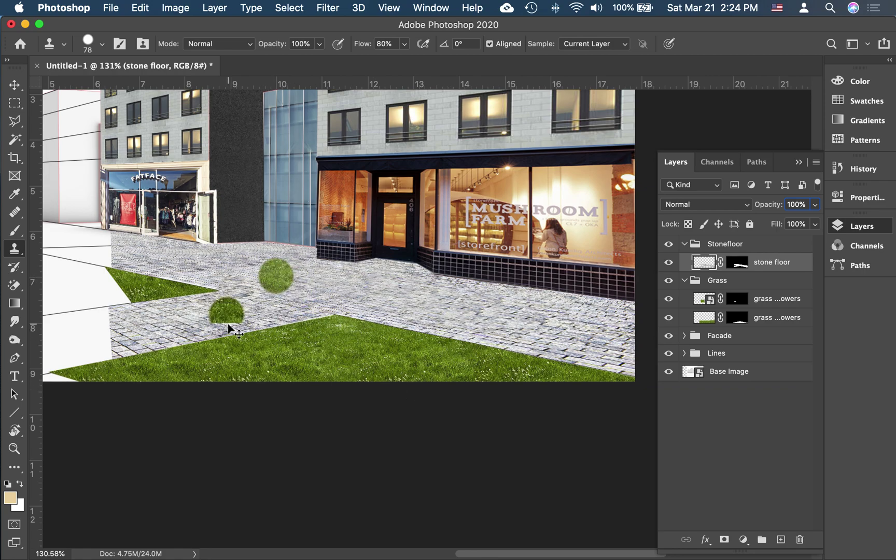
key(super+z)
Step: Set the Clone Stamp brush to 46% hardness and a size of 59 px
click(88, 43)
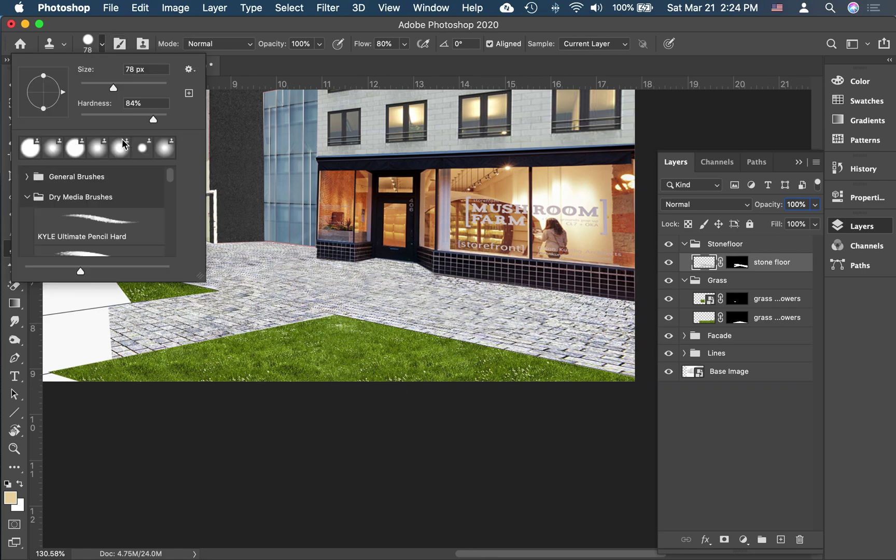
click(121, 120)
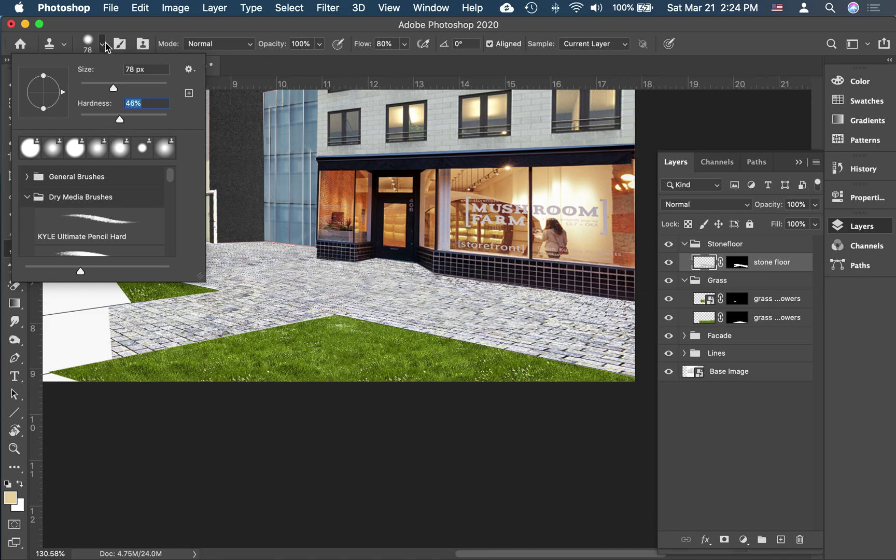
click(94, 88)
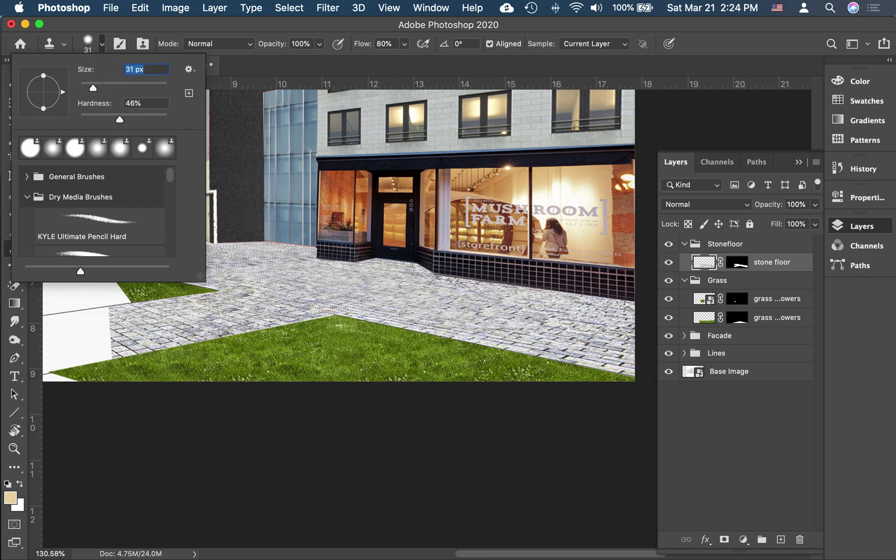
click(105, 86)
click(156, 371)
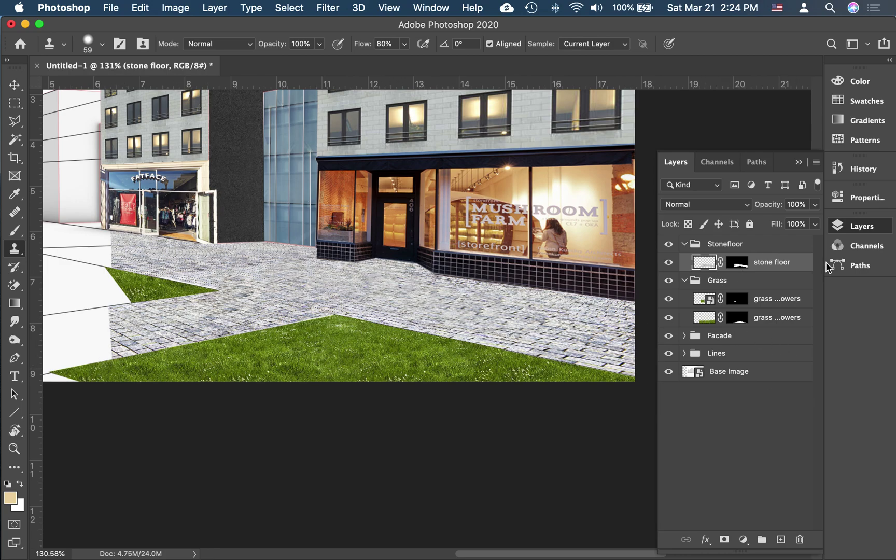
Step: Sample grass from the large lawn's layer and clone it on the stone floor layer along the edge from the white ground to the lawn's tip
click(704, 317)
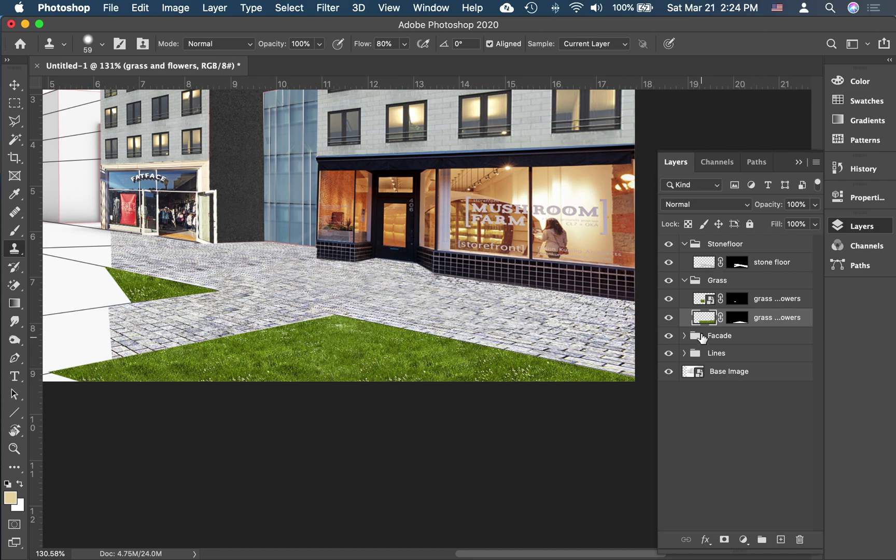
click(704, 262)
drag(116, 345, 119, 358)
key(super+z)
click(579, 300)
key(super+z)
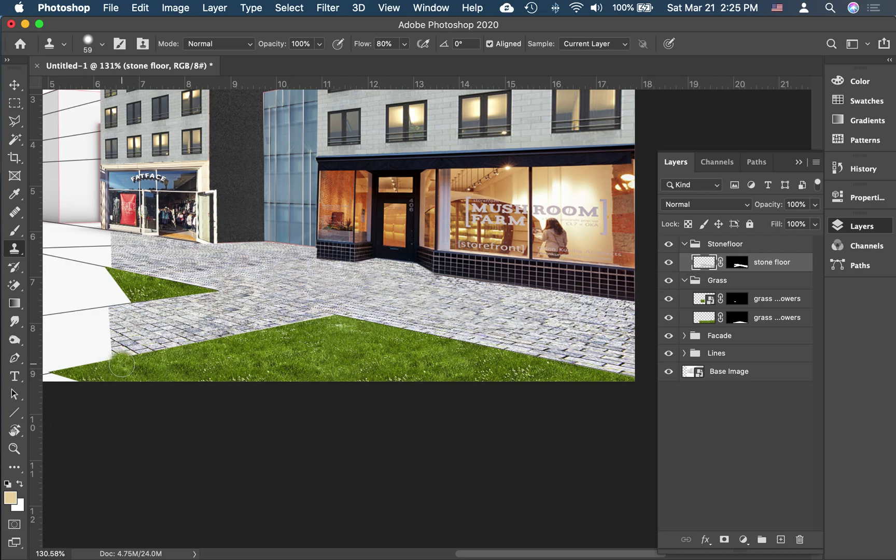
mouse_move(116, 371)
mouse_down()
mouse_move(152, 357)
mouse_move(339, 322)
mouse_up()
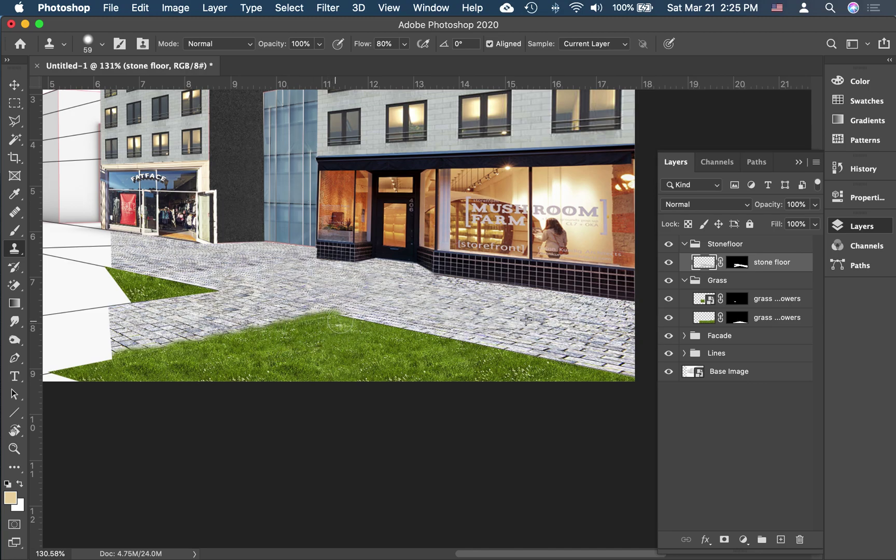
scroll(339, 321, left, 15)
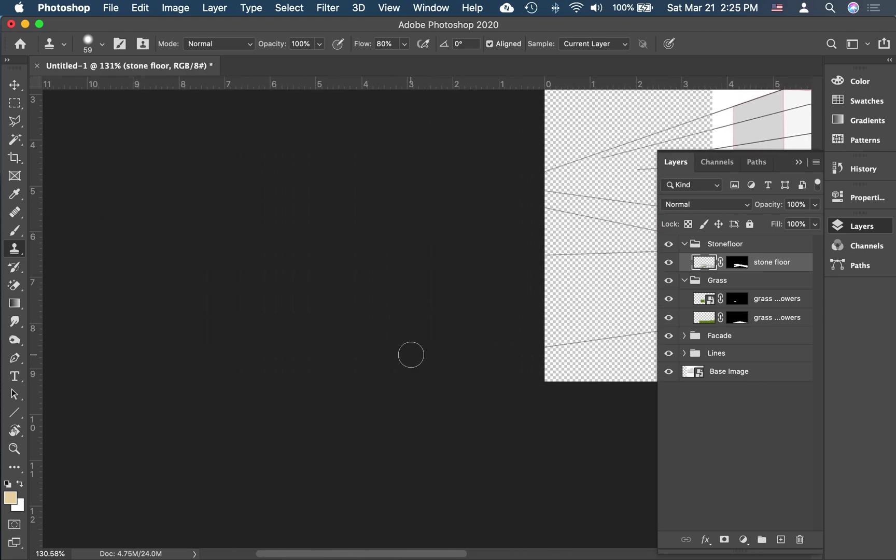
scroll(411, 354, right, 10)
click(411, 355)
scroll(411, 355, right, 6)
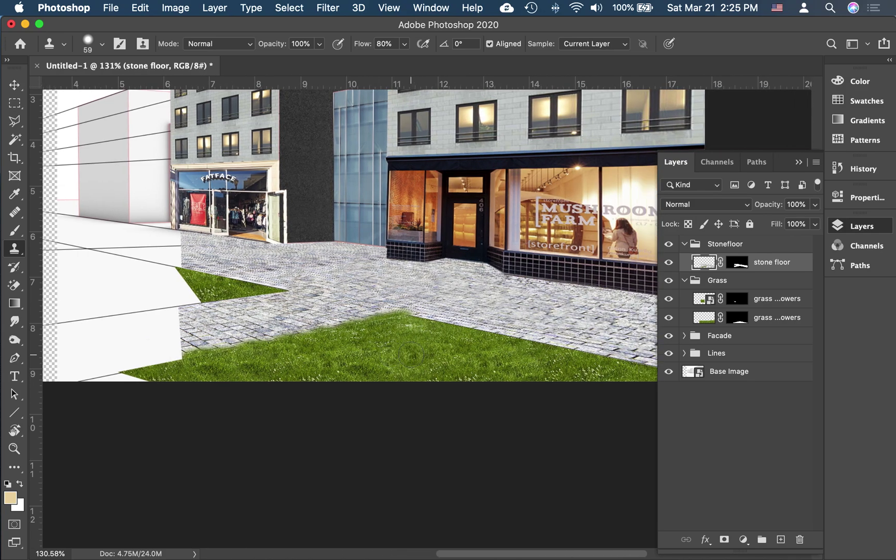
Step: Resample the large lawn's grass and clone it on the stone floor layer along the edge facing the Mushroom Farm storefront
click(705, 318)
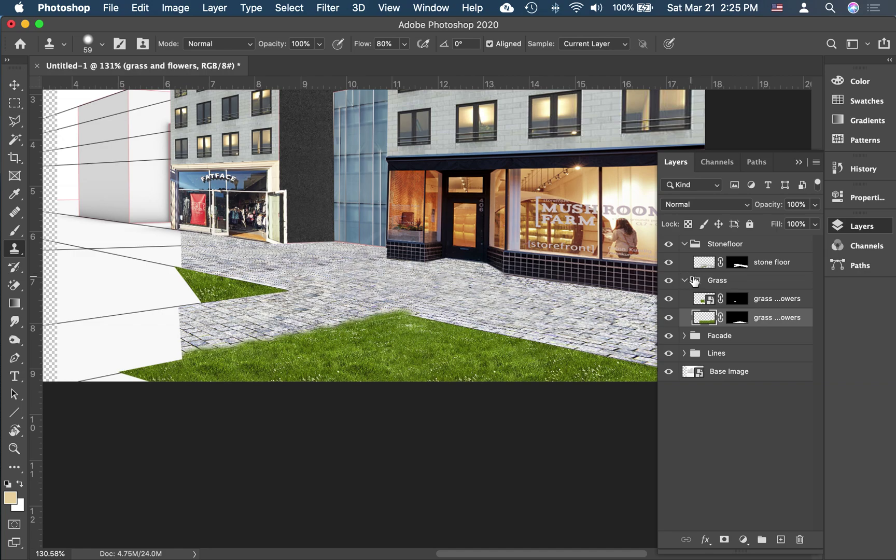
click(704, 263)
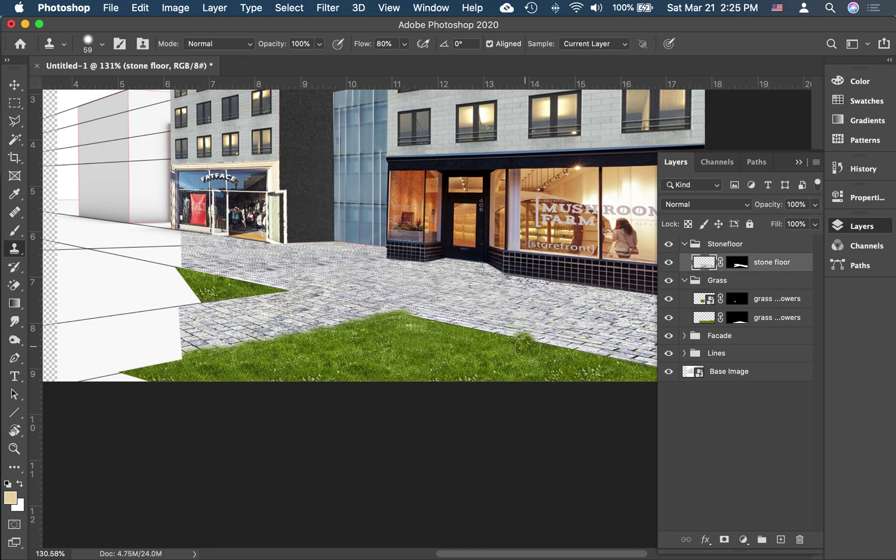
scroll(527, 348, right, 5)
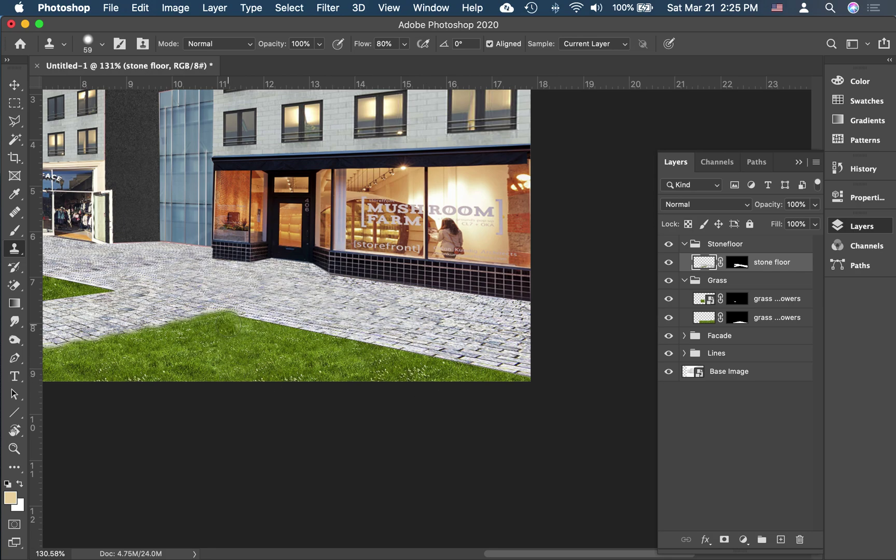
mouse_move(231, 322)
mouse_down()
mouse_move(506, 377)
mouse_move(487, 389)
mouse_up()
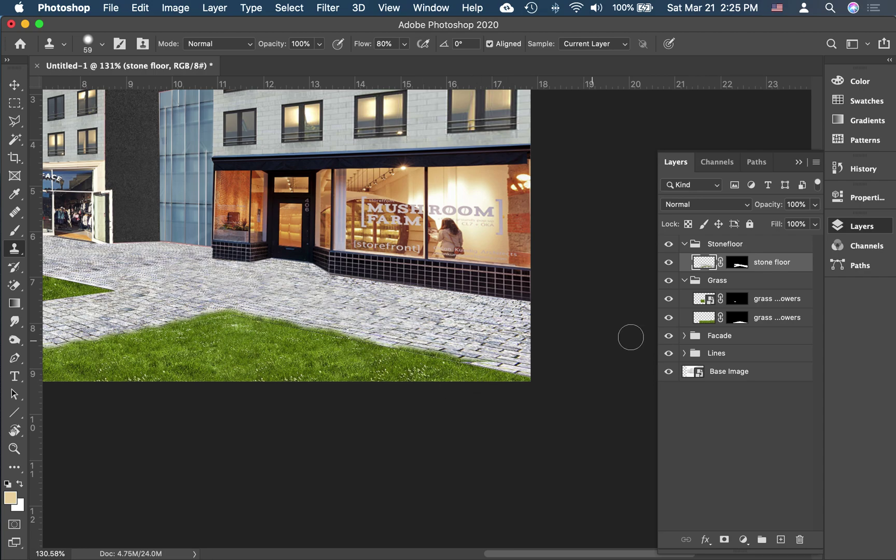
Step: Take a fresh grass sample and go over the storefront-side lawn edge again on the stone floor layer to soften it
click(703, 317)
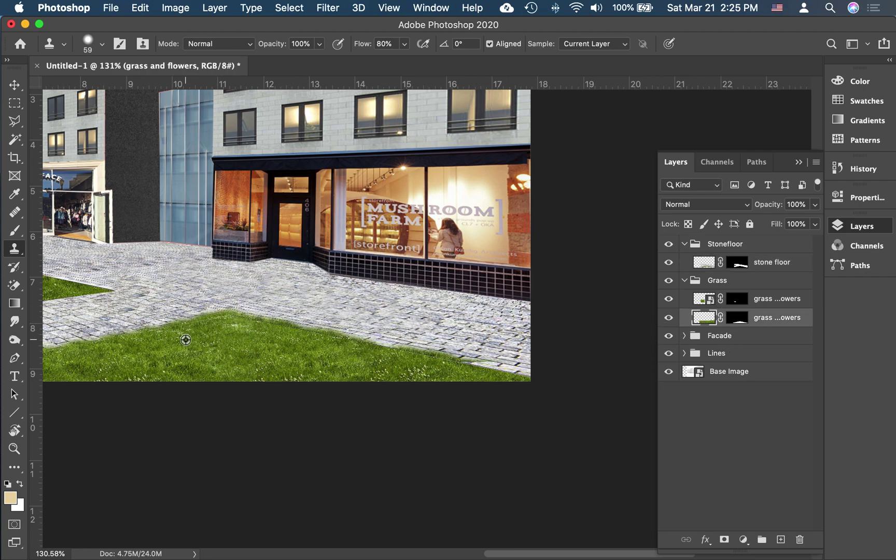
click(681, 264)
drag(301, 339, 529, 380)
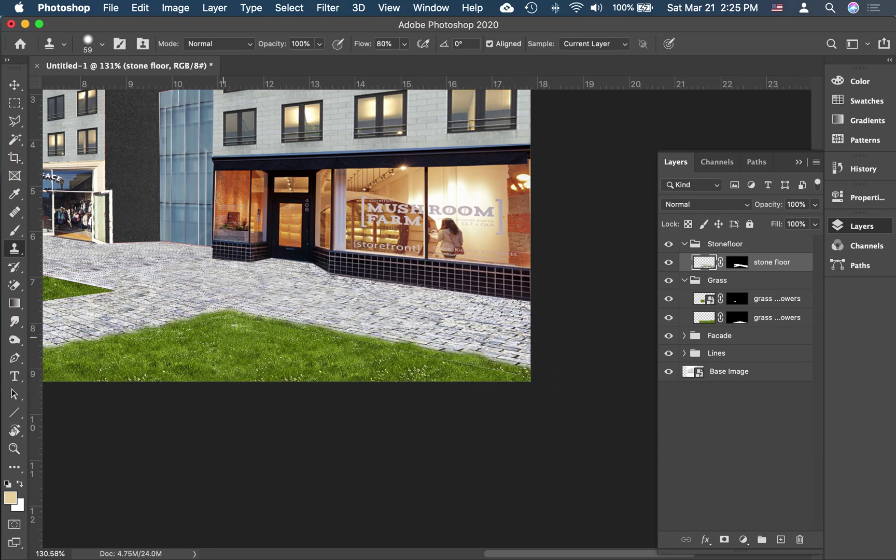
scroll(408, 398, down, 5)
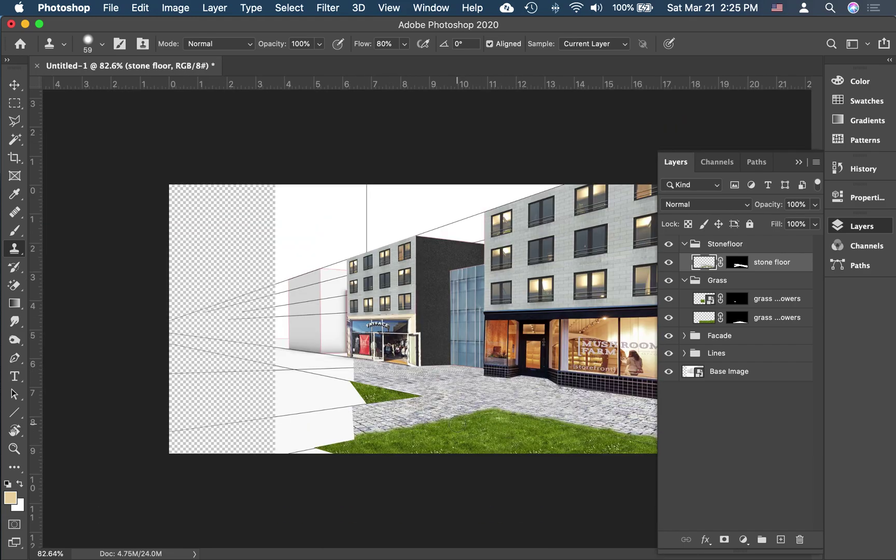
scroll(342, 422, up, 5)
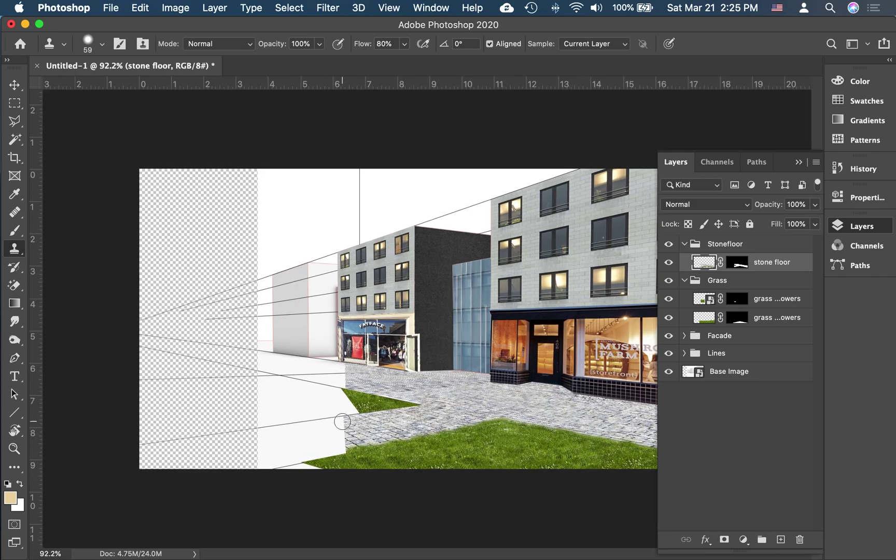
Step: Toggle the stone floor layer's visibility to compare the lawn edges with and without the cloned grass
scroll(336, 413, right, 2)
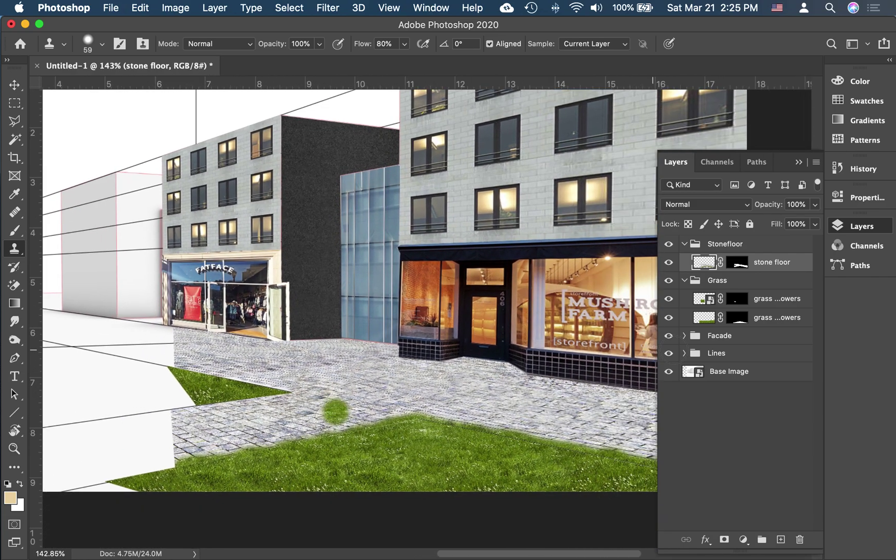
click(669, 263)
click(669, 264)
click(670, 264)
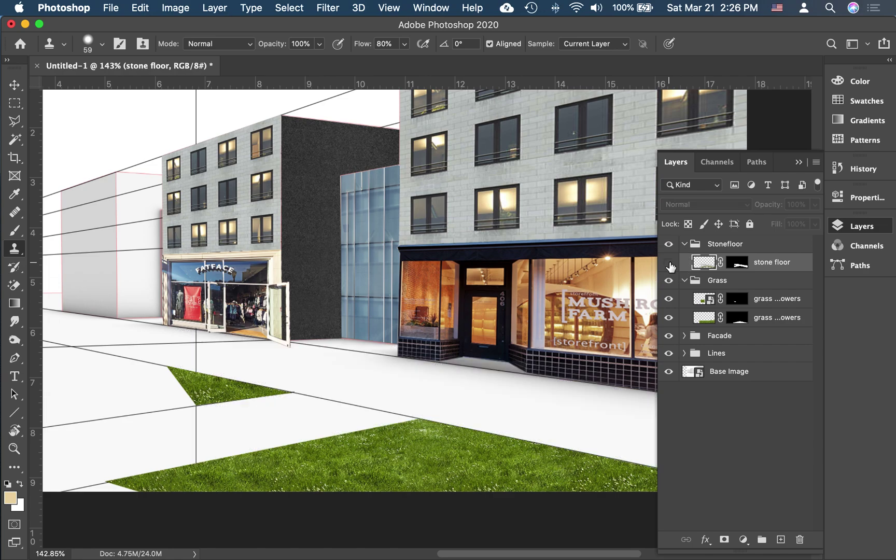
click(669, 263)
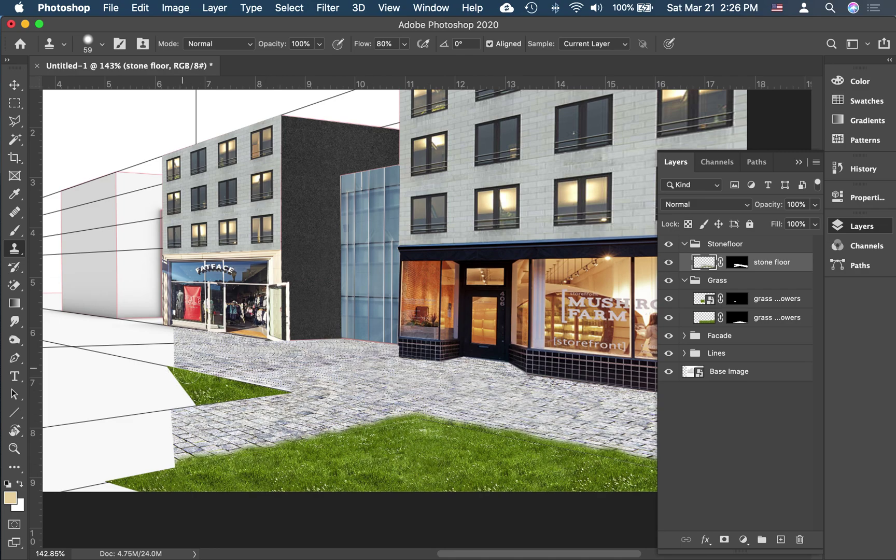
Step: Set the Clone Stamp brush to 39 px, sample grass from the small lawn's layer, and reselect the stone floor layer
click(103, 44)
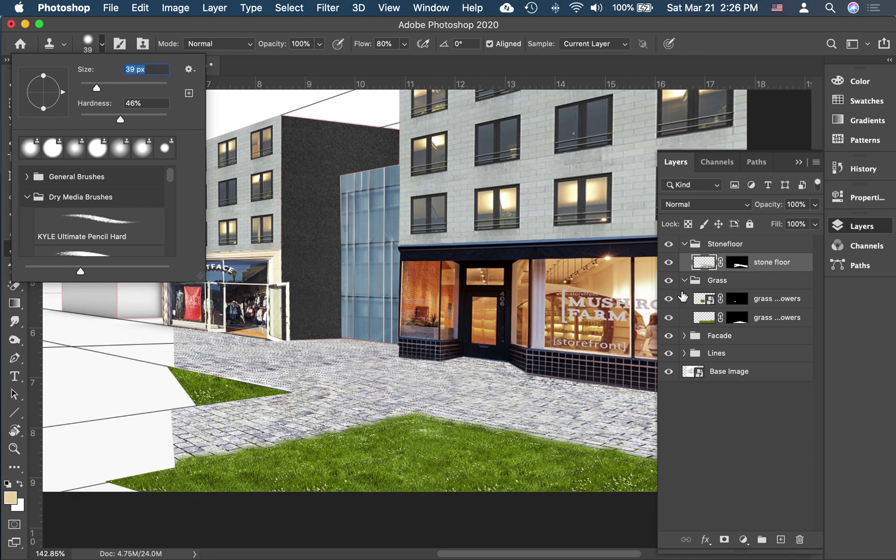
click(700, 301)
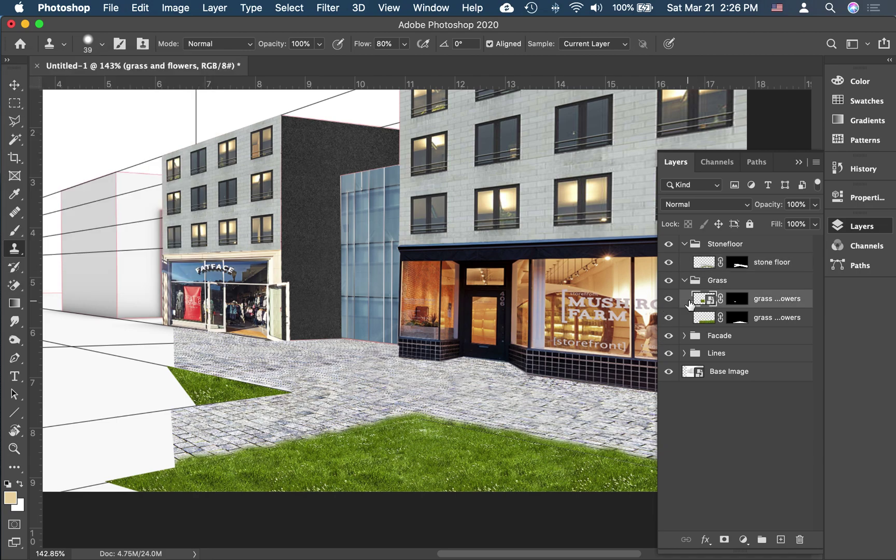
click(669, 300)
click(708, 262)
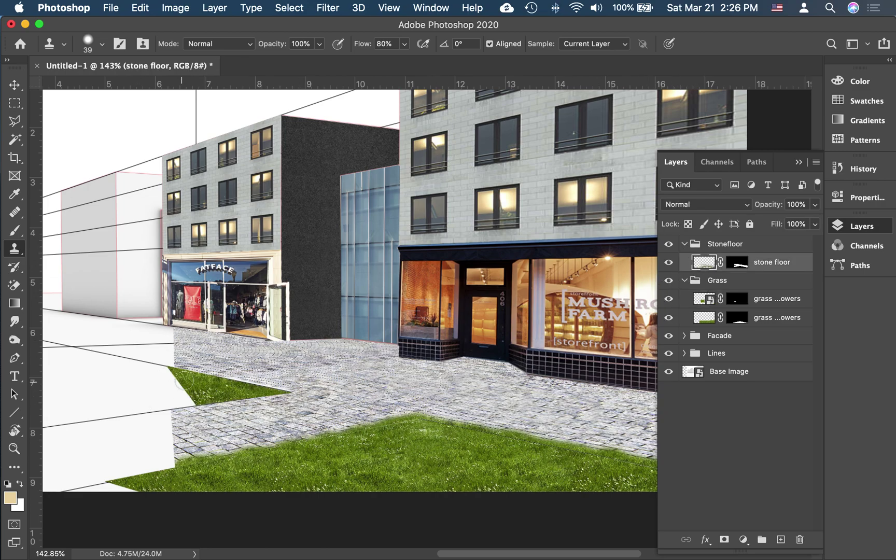
Step: Clone grass along the small lawn's building-side edge on the stone floor layer, undoing the first stroke and repainting a shorter one
drag(186, 375, 288, 394)
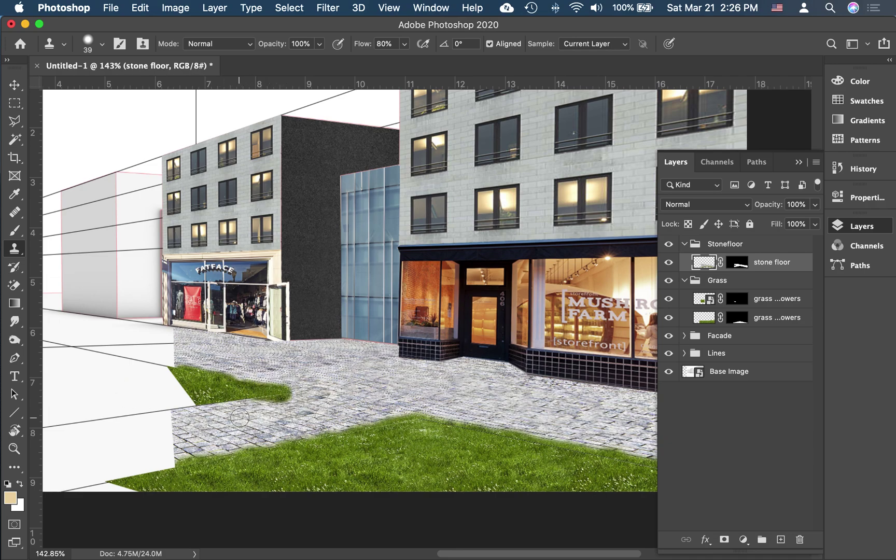
key(super+z)
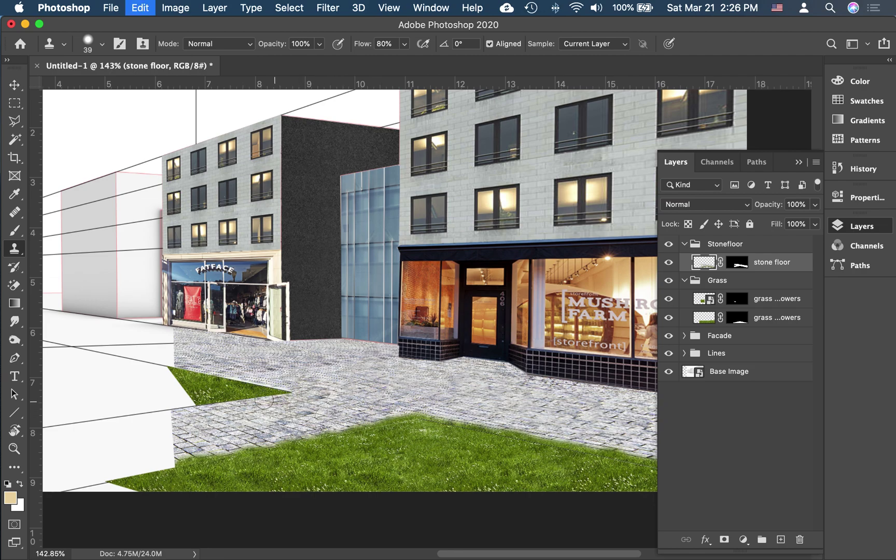
drag(170, 371, 258, 390)
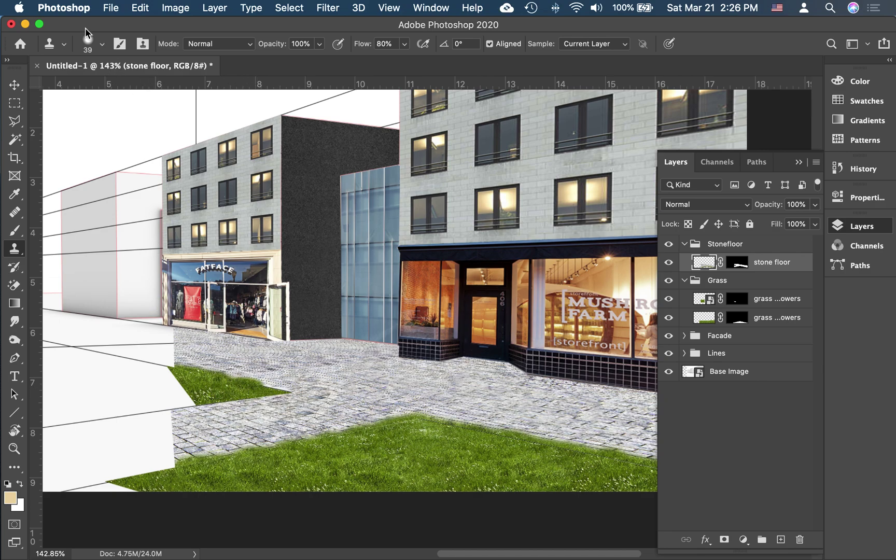
Step: Reduce the Clone Stamp brush to 17 px and clone grass around the small lawn's pointed tip and underside
click(96, 44)
drag(91, 88, 86, 87)
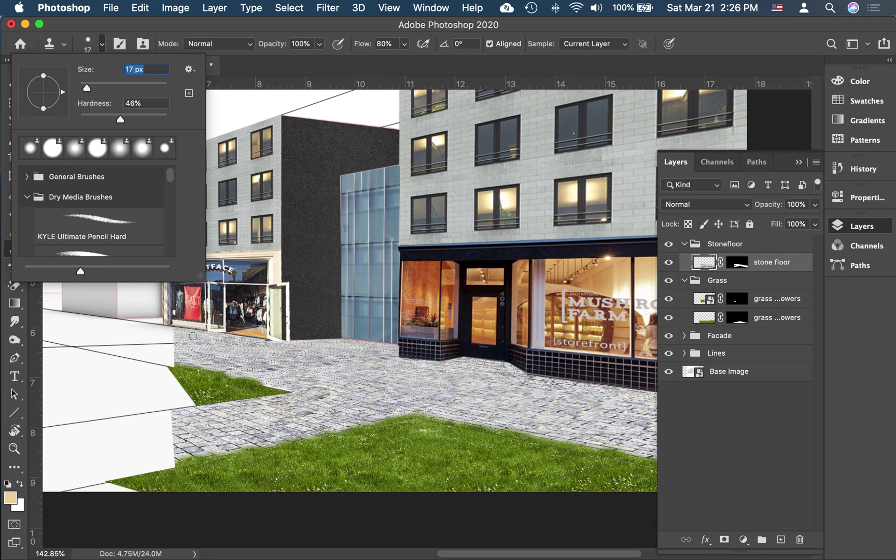
mouse_move(263, 388)
mouse_down()
mouse_move(287, 393)
mouse_move(198, 405)
mouse_move(206, 405)
mouse_up()
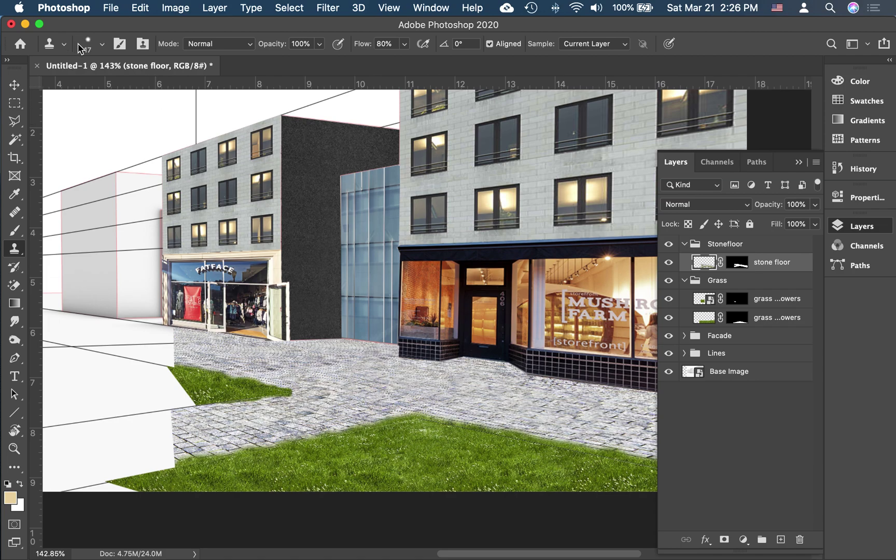
Step: Set the brush to 30 px, resample the small lawn's grass, and clone it on the stone floor layer along the edge facing the large lawn
click(81, 47)
click(93, 87)
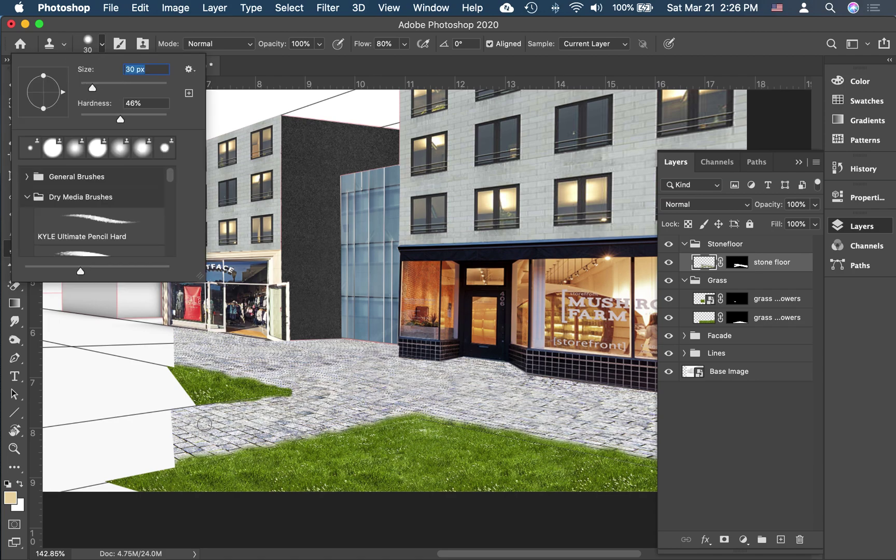
alt+click(201, 392)
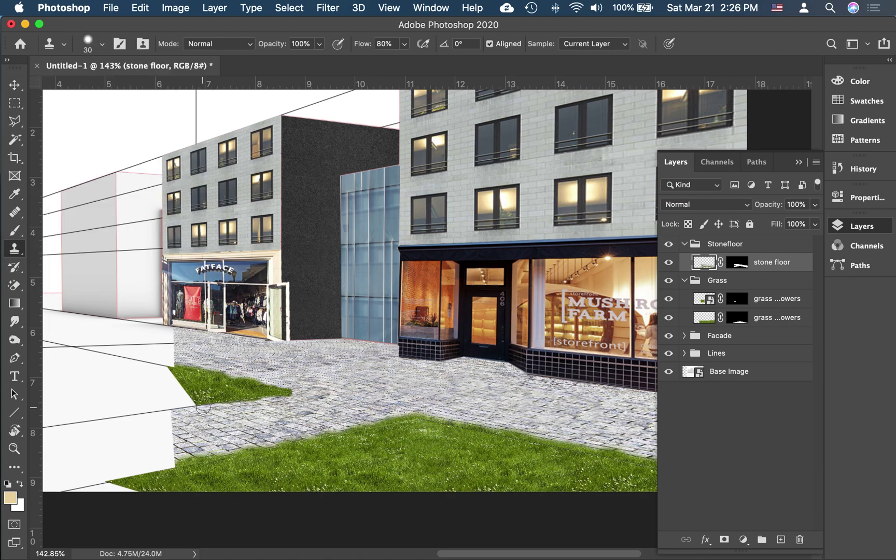
click(702, 301)
click(704, 264)
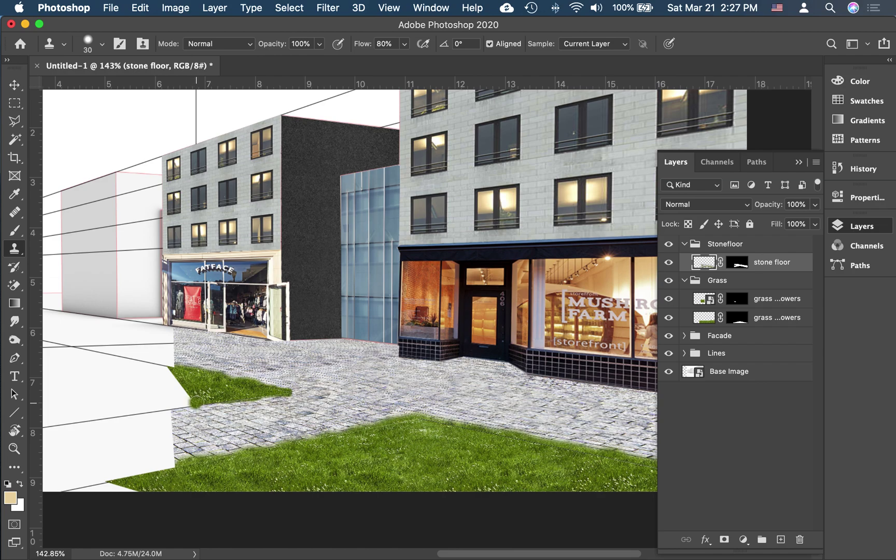
drag(202, 404, 275, 394)
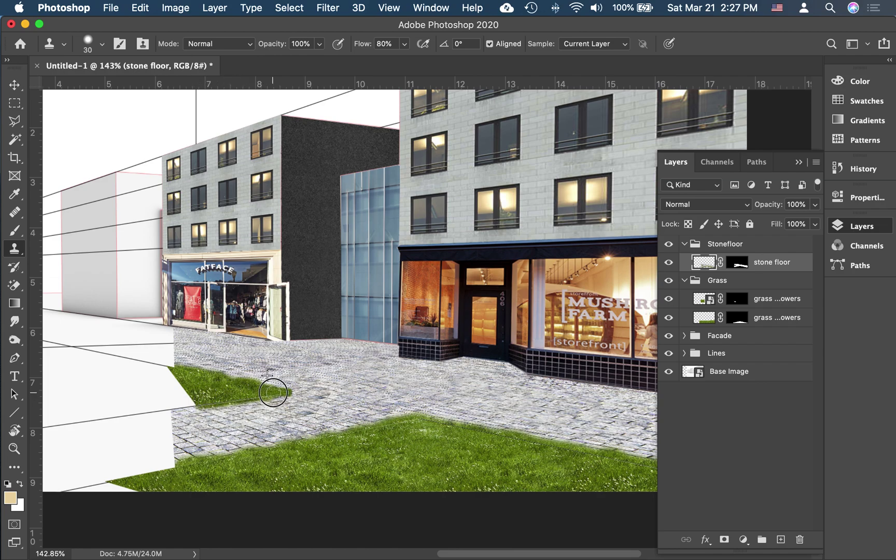
scroll(543, 374, down, 5)
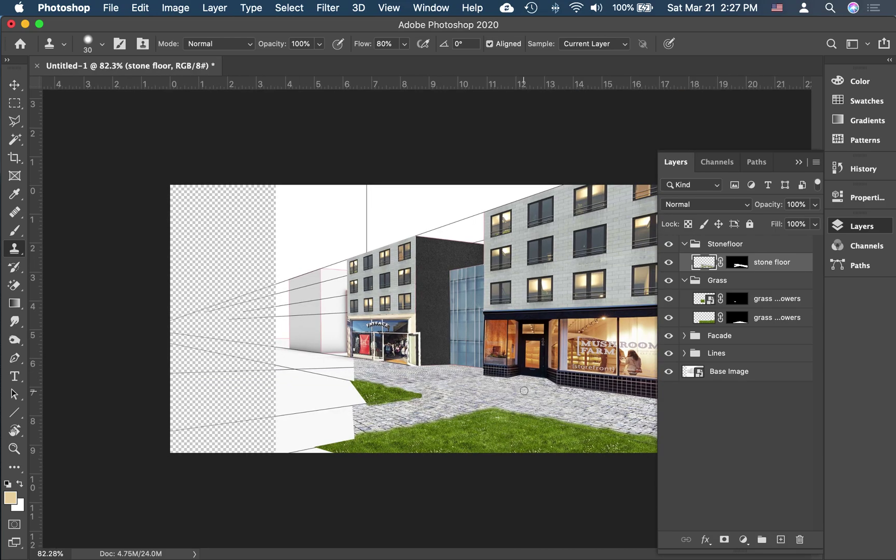
scroll(524, 391, down, 4)
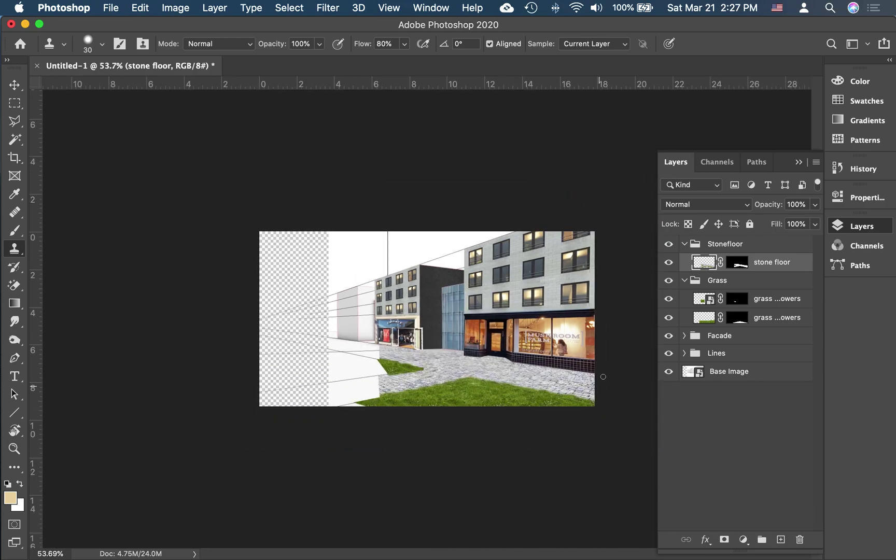
scroll(639, 373, up, 1)
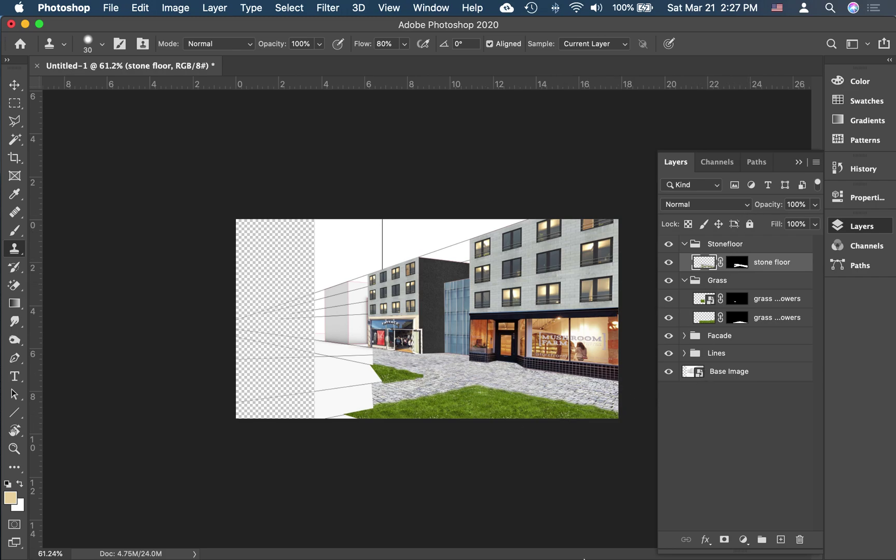
mouse_move(585, 559)
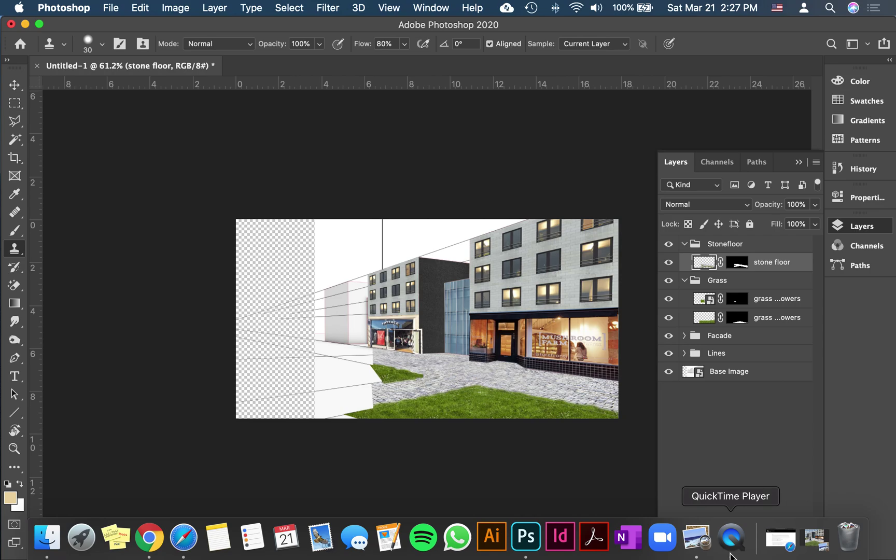